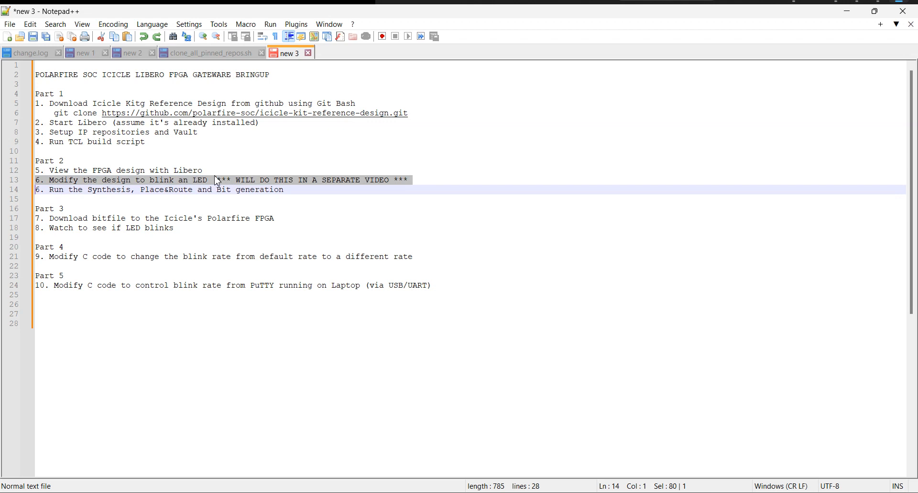
- Move the line "6. Modify the design to blink an LED *** WILL DO THIS IN A SEPARATE VIDEO ***" from Part 2 to below Part 3
key("Delete")
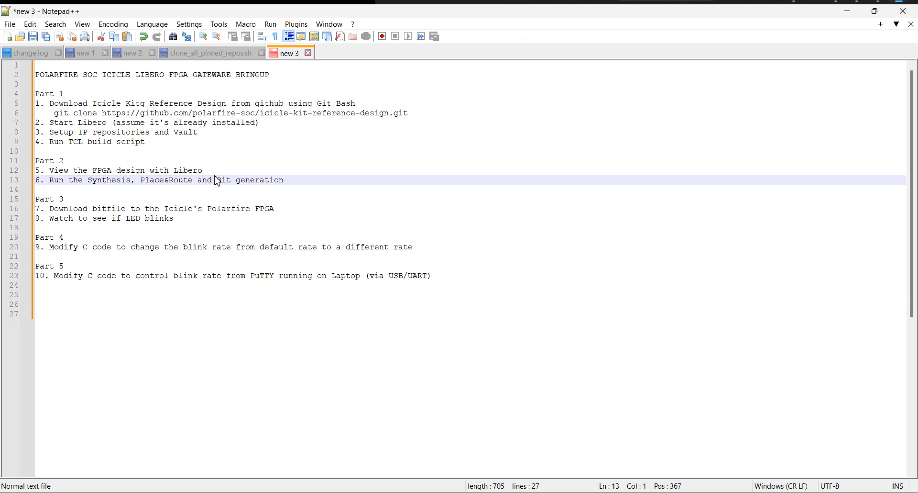
key("Down")
key("Down")
key("Down")
key("Down")
key("Down")
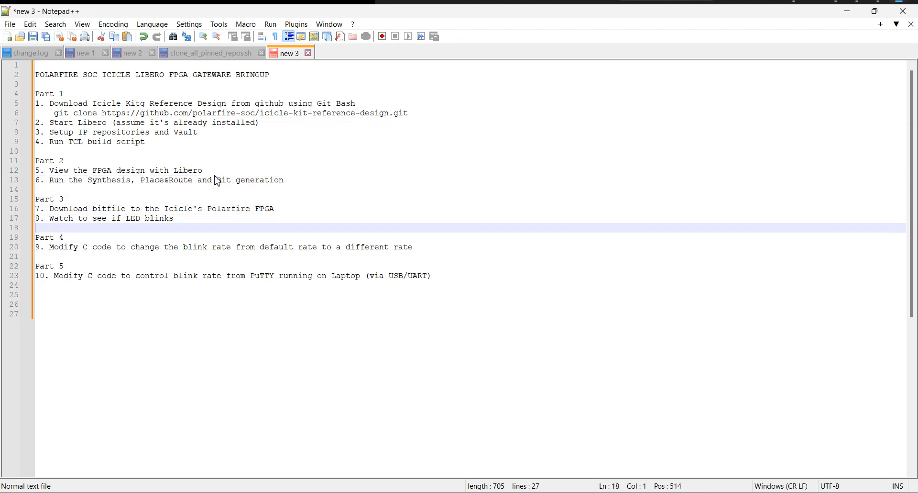
key("Return")
key("Return")
type("6. Modify the design to blink an LED  *** WILL DO THIS IN A SEPARATE VIDEO ***")
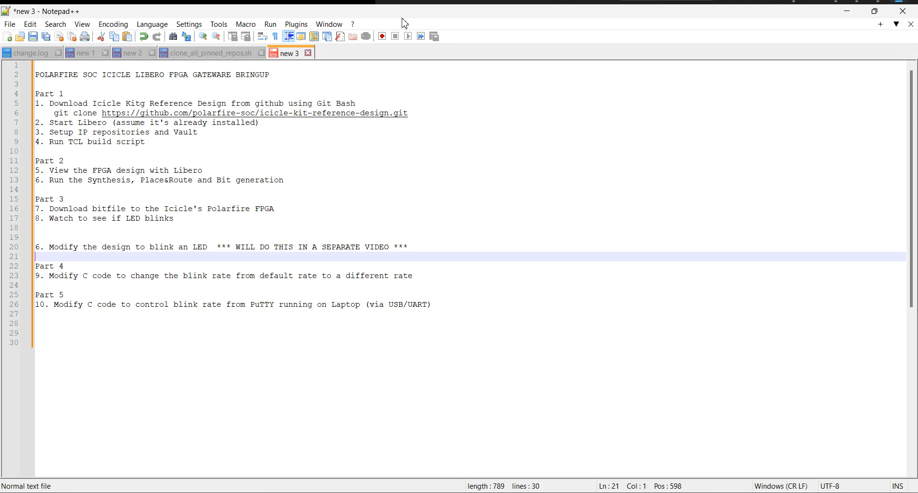
- Switch to Libero and save the Script Execution Report as a text file in the C:\Ice folder, closing the report
left_click_drag(388, 15, 765, 0)
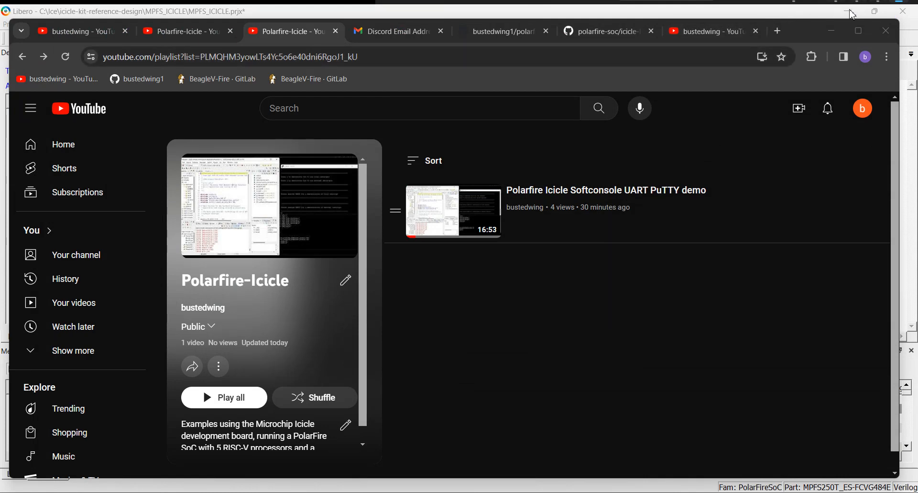
left_click(851, 15)
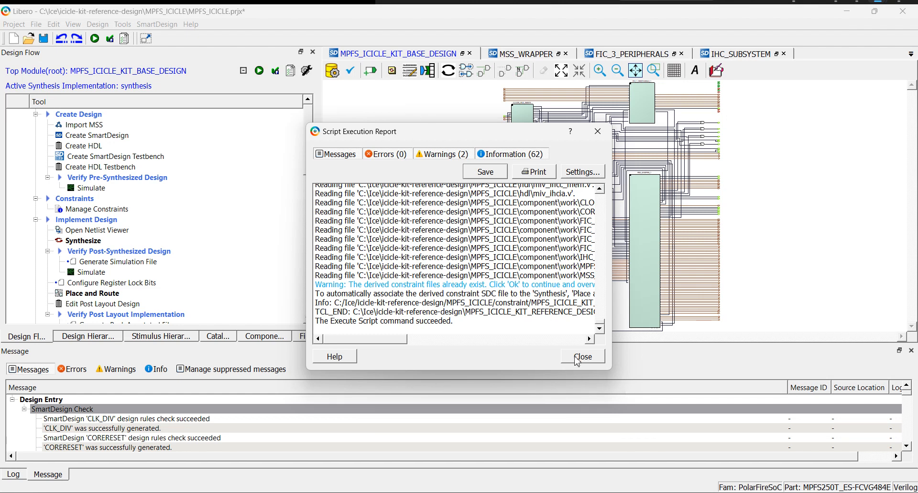
scroll(454, 267, "down", 1)
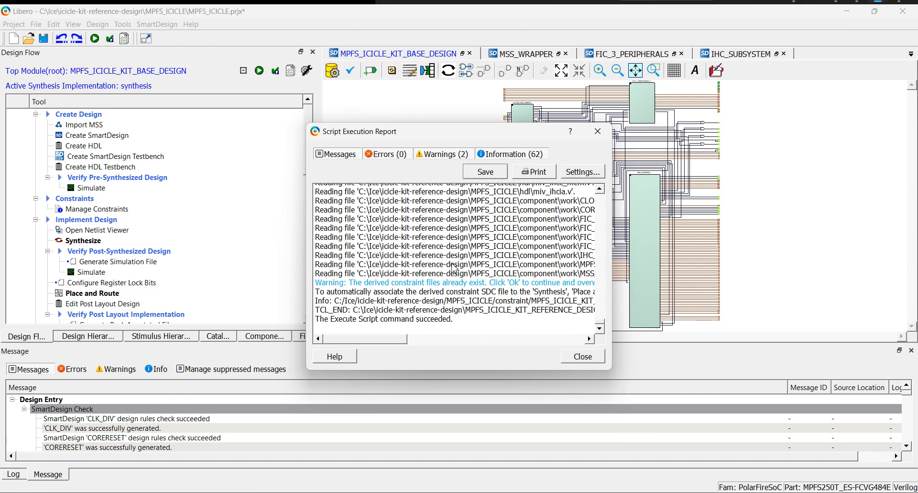
left_click(485, 172)
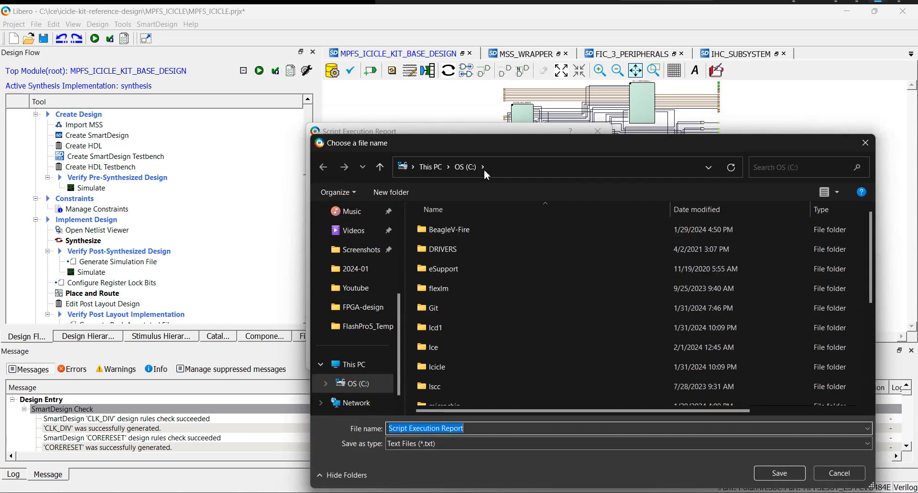
double_click(435, 345)
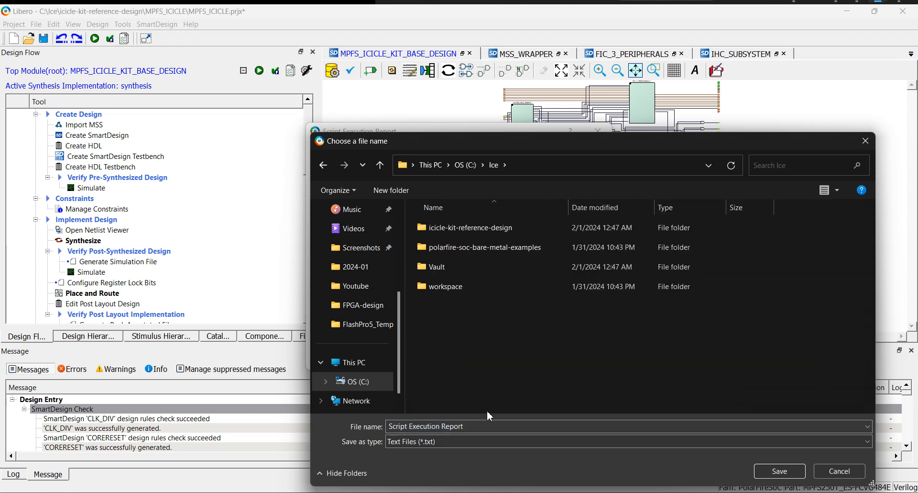
left_click(780, 472)
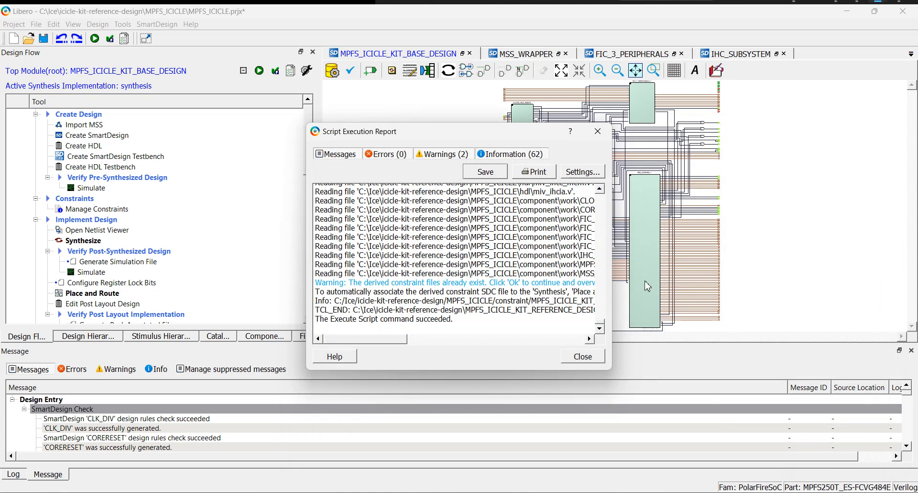
left_click(582, 357)
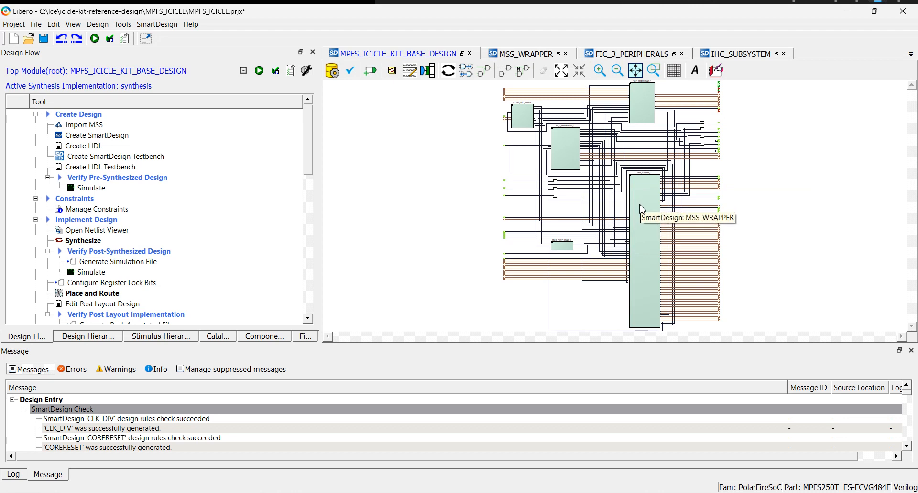
- Examine the MSS_WRAPPER_1 block and its ports in the MPFS_ICICLE_KIT_BASE_DESIGN schematic
scroll(641, 207, "up", 3)
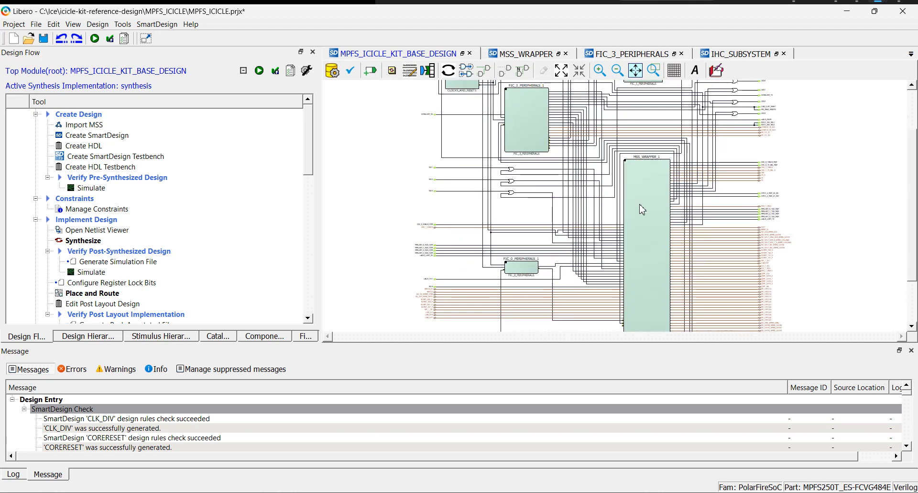
scroll(642, 209, "up", 1)
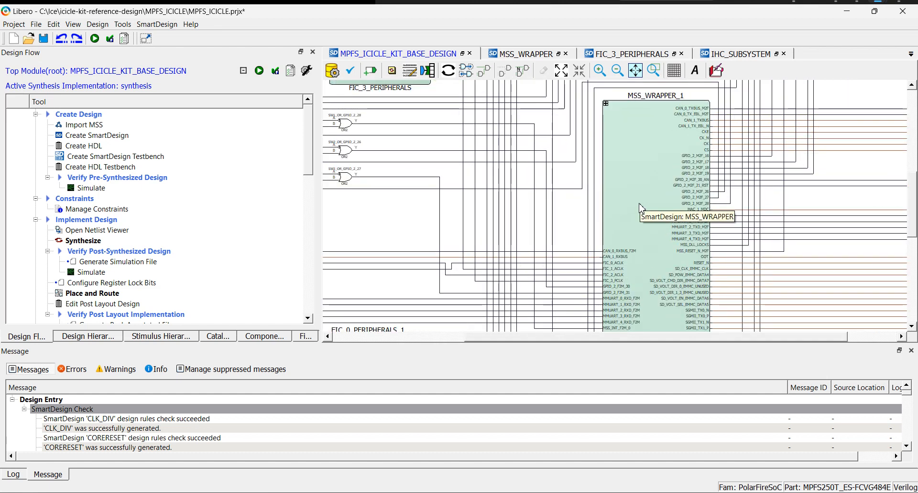
scroll(641, 207, "up", 3)
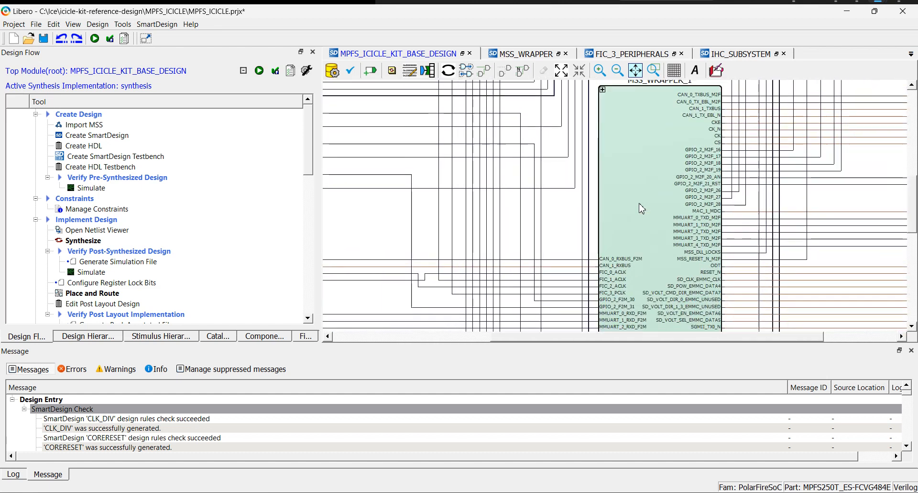
scroll(642, 208, "up", 2)
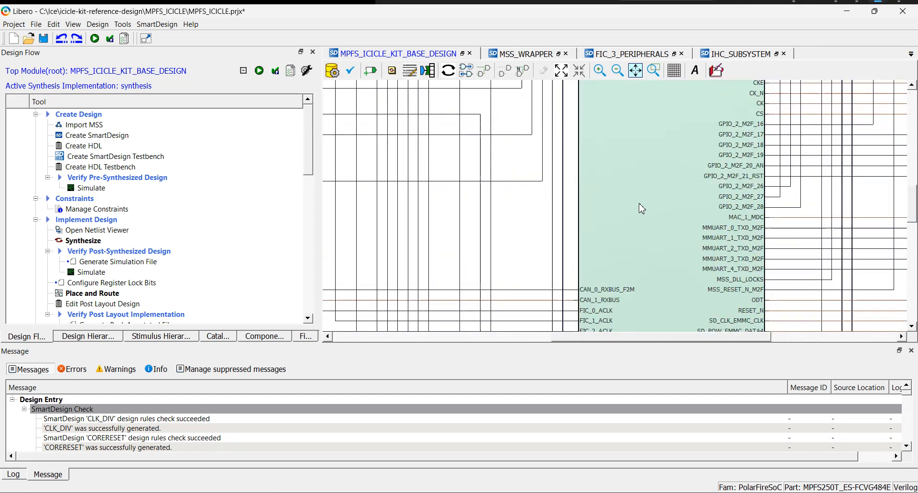
scroll(642, 208, "down", 4)
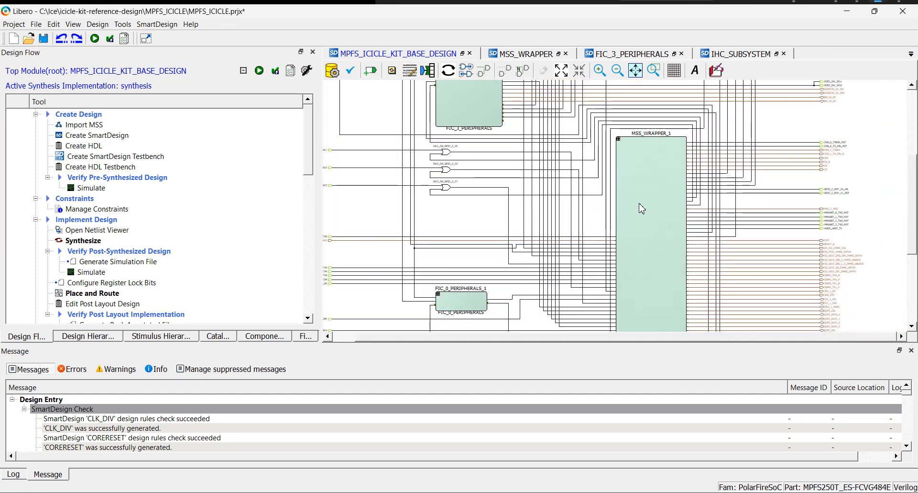
scroll(642, 208, "up", 1)
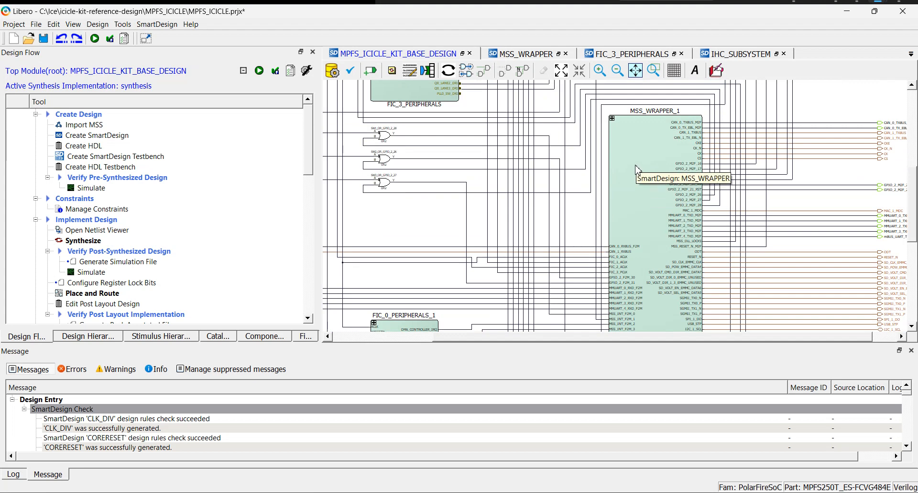
scroll(636, 169, "up", 2)
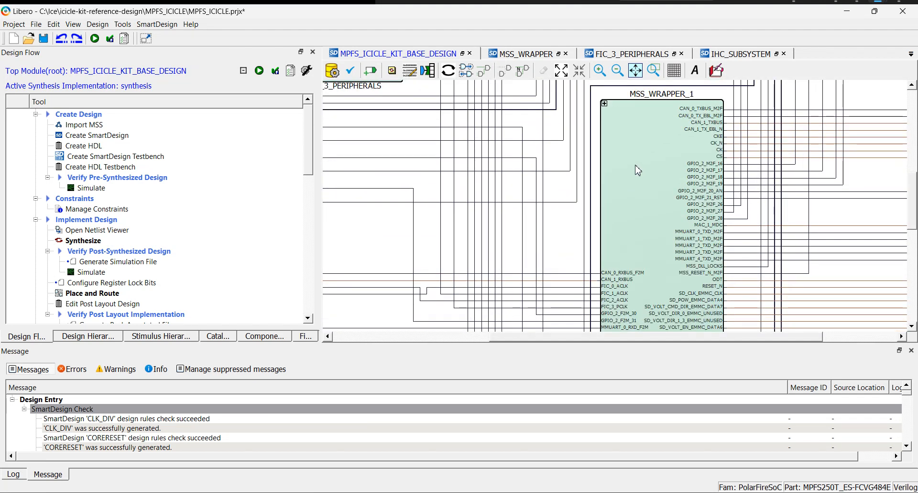
scroll(637, 169, "down", 3)
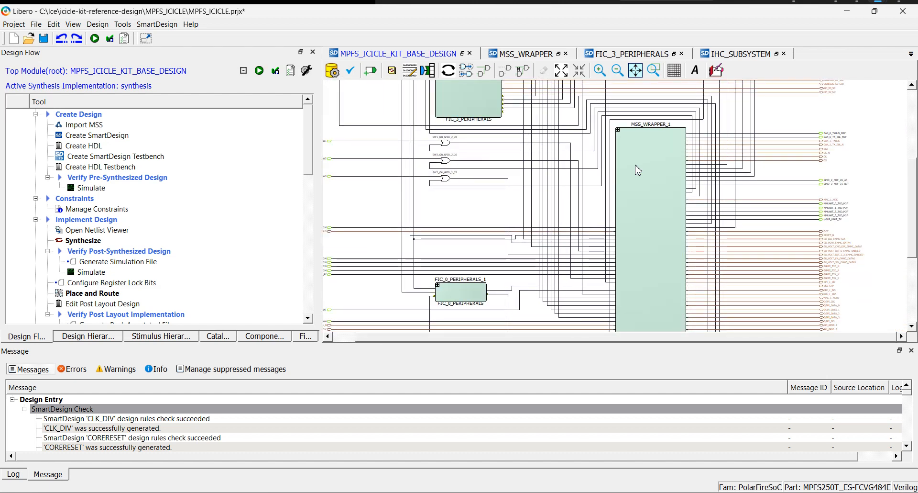
- Examine the FIC_0_PERIPHERALS_1 and FIC_3_PERIPHERALS_1 blocks and their connections to MSS_WRAPPER_1 in the base design
scroll(459, 296, "up", 3)
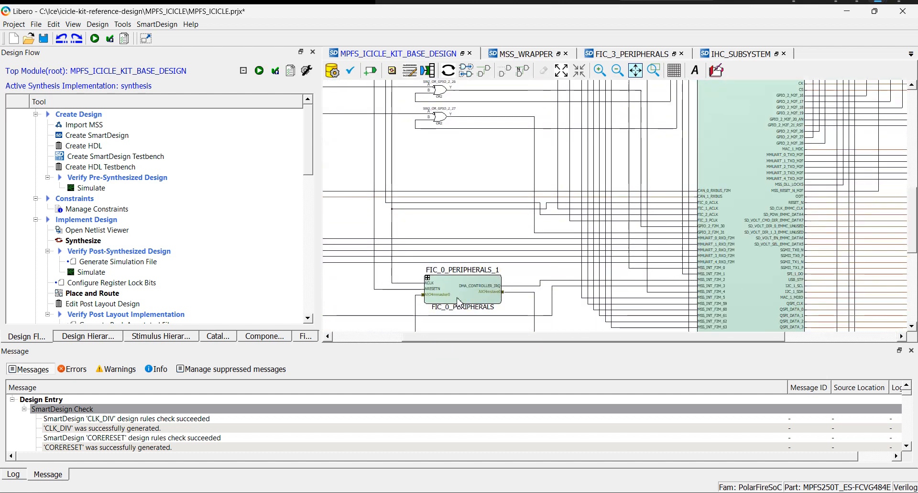
scroll(459, 301, "up", 1)
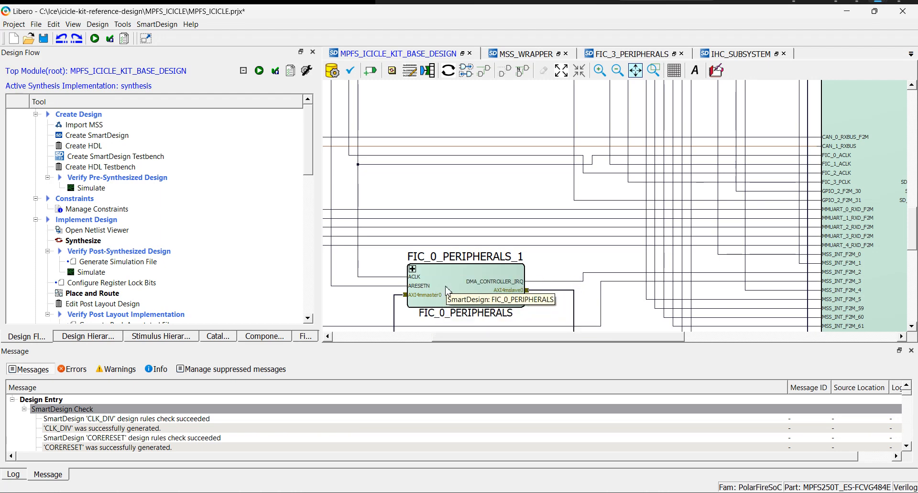
scroll(446, 290, "up", 4)
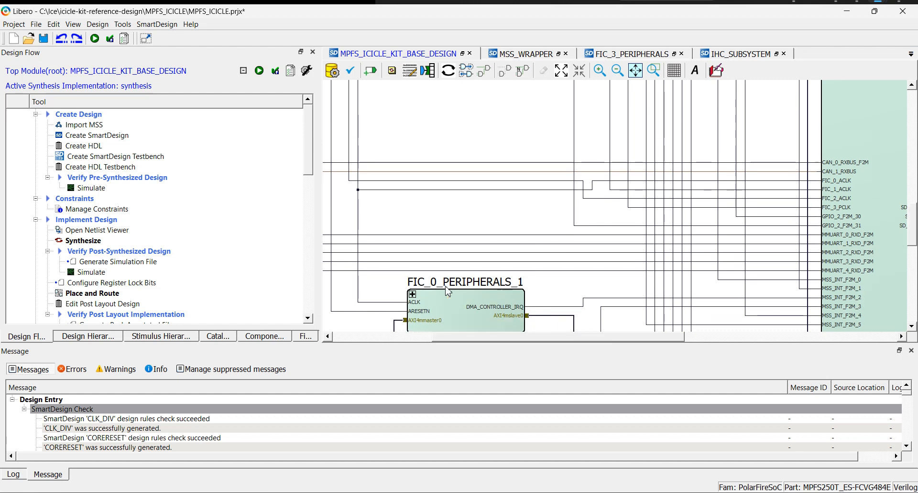
scroll(447, 287, "down", 1, "ctrl")
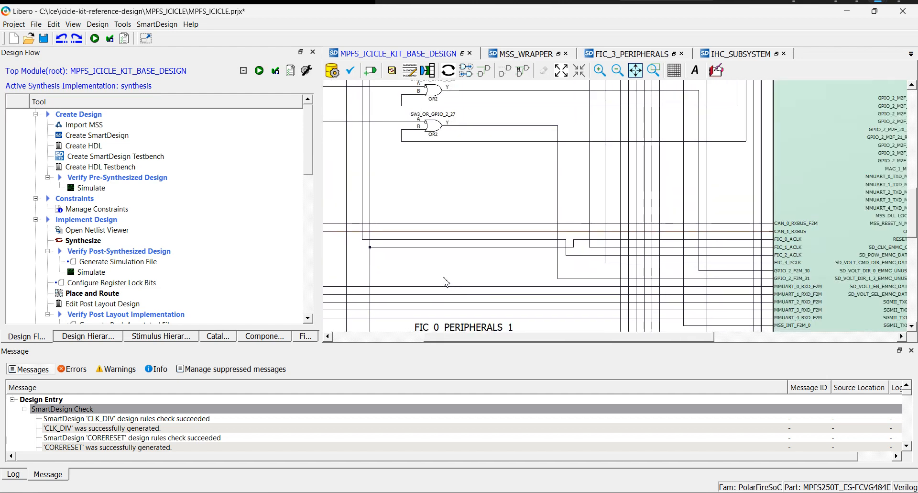
scroll(434, 144, "up", 8)
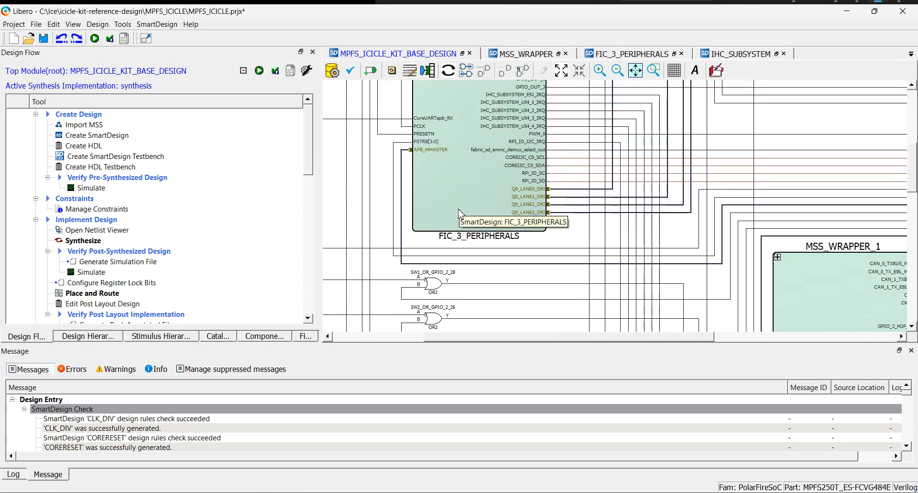
scroll(459, 213, "up", 1)
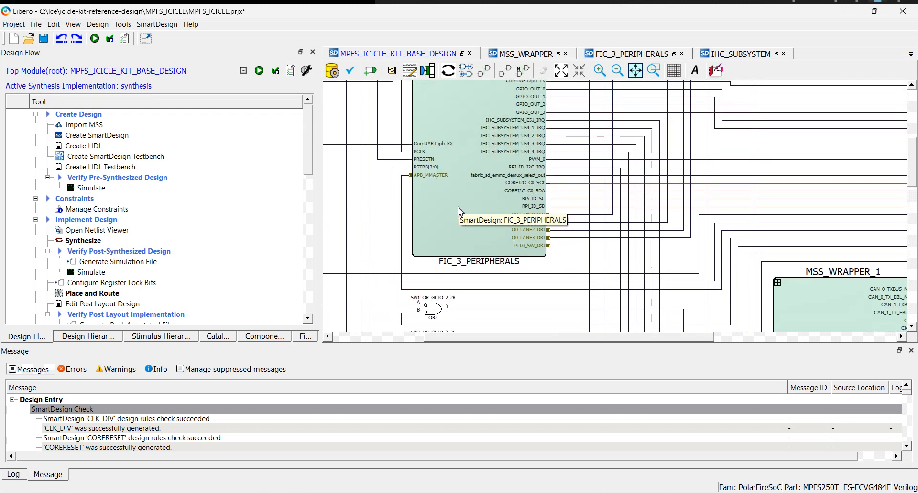
scroll(460, 235, "up", 2, "ctrl")
scroll(460, 236, "down", 2, "ctrl")
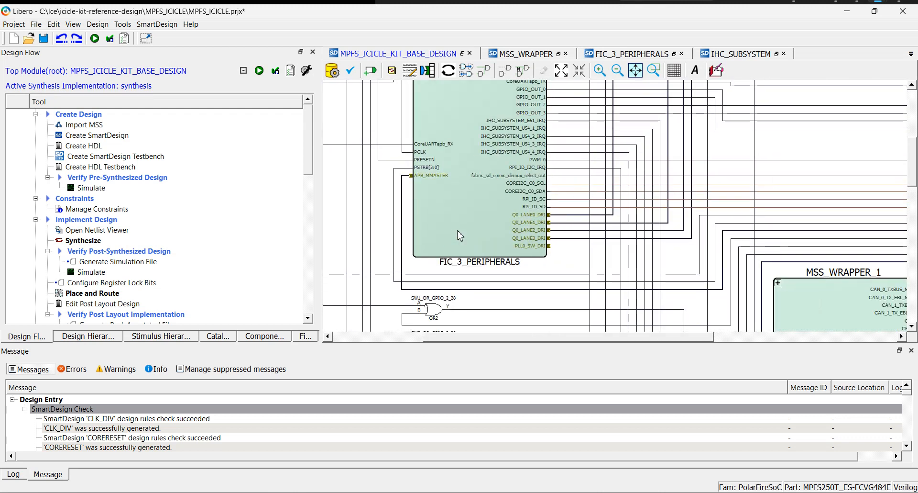
scroll(456, 225, "up", 4)
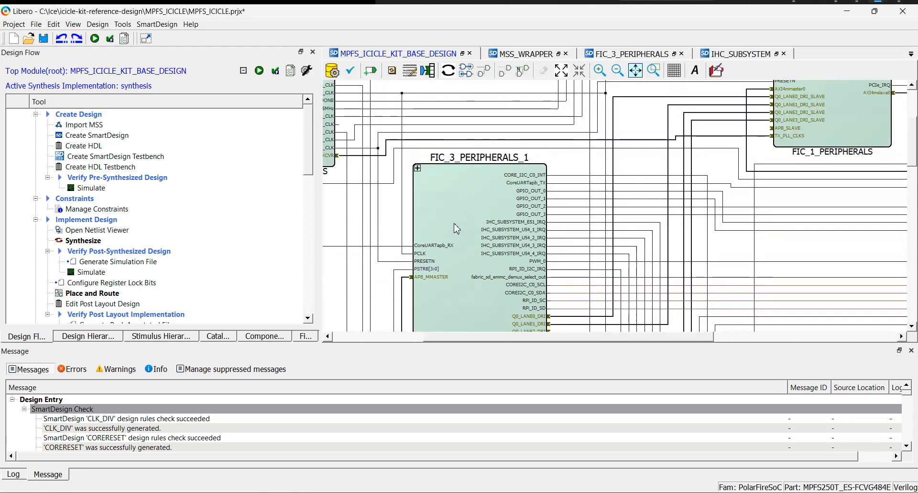
scroll(456, 226, "down", 5)
scroll(456, 225, "down", 1)
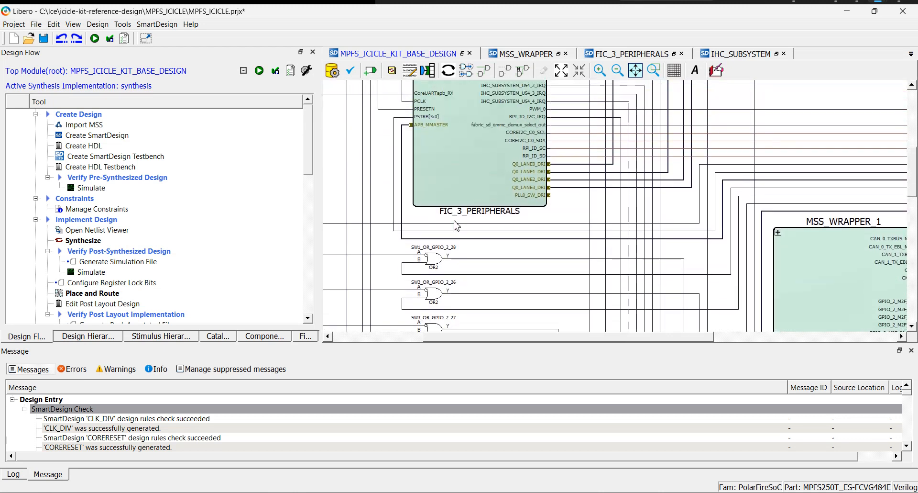
scroll(456, 228, "up", 5)
scroll(456, 229, "up", 4)
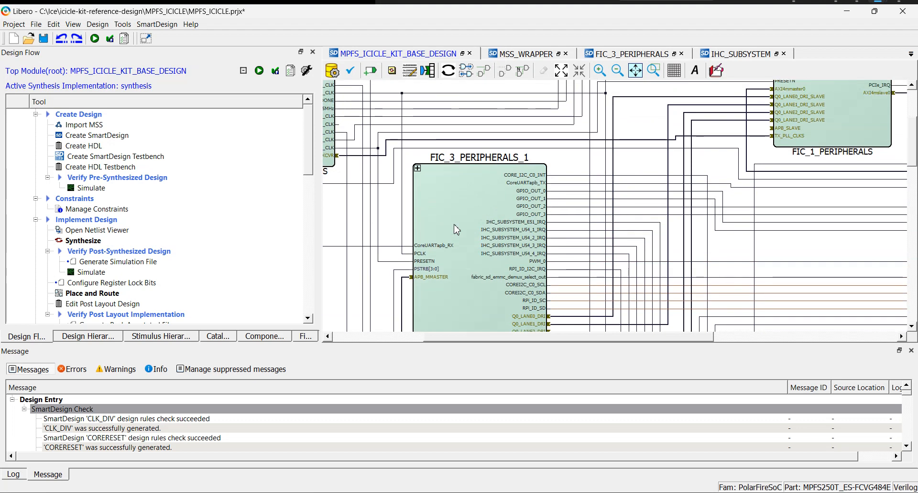
scroll(454, 222, "down", 1)
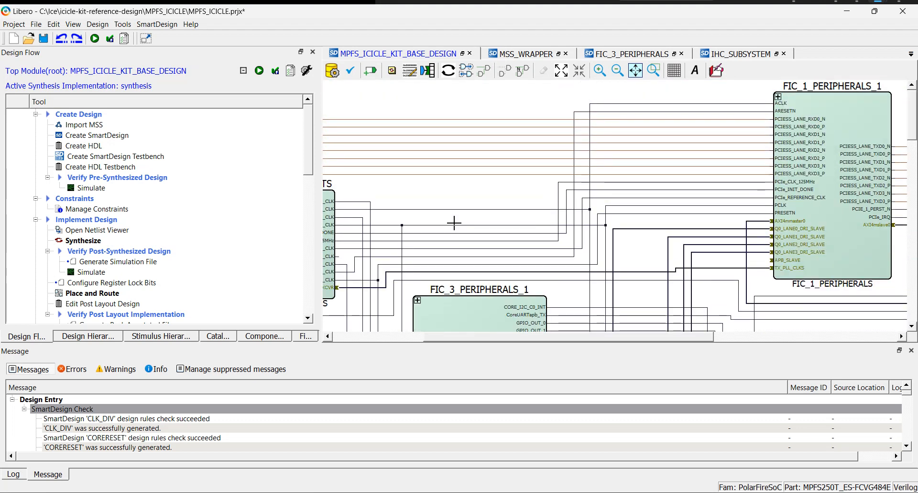
scroll(455, 223, "down", 9)
scroll(455, 222, "down", 1)
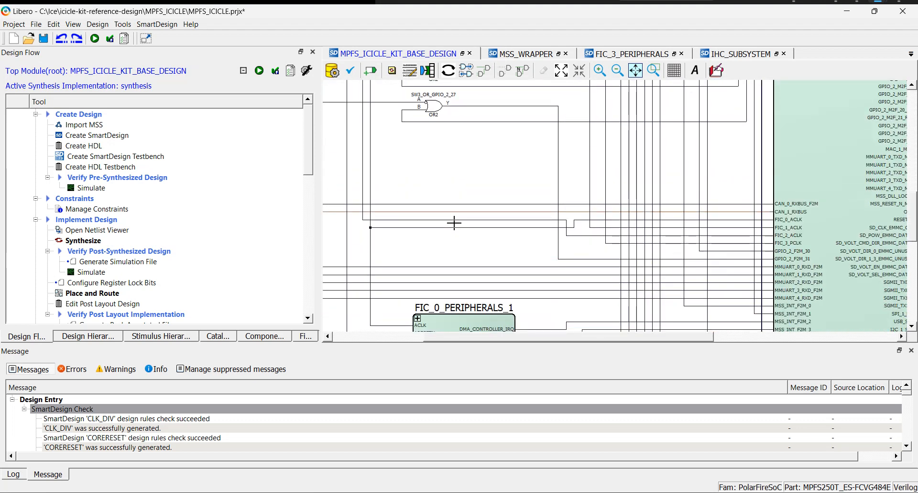
scroll(455, 222, "up", 6)
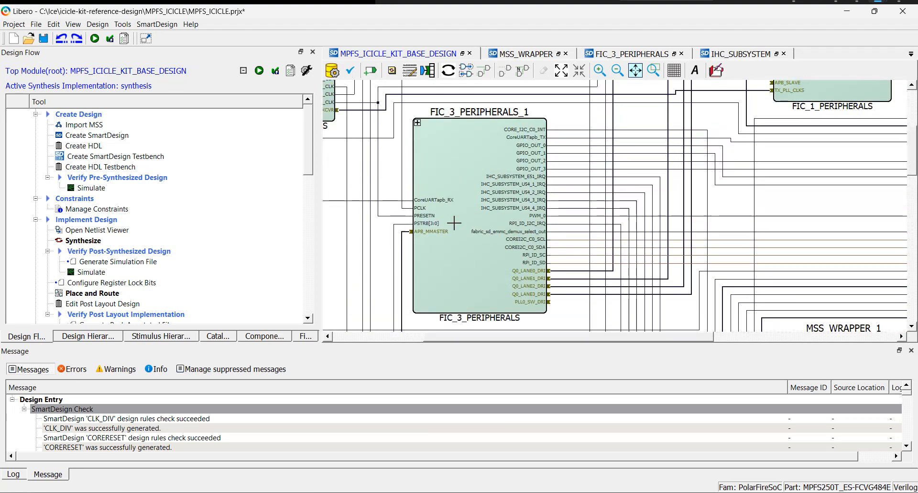
scroll(454, 223, "up", 1)
scroll(456, 201, "down", 10)
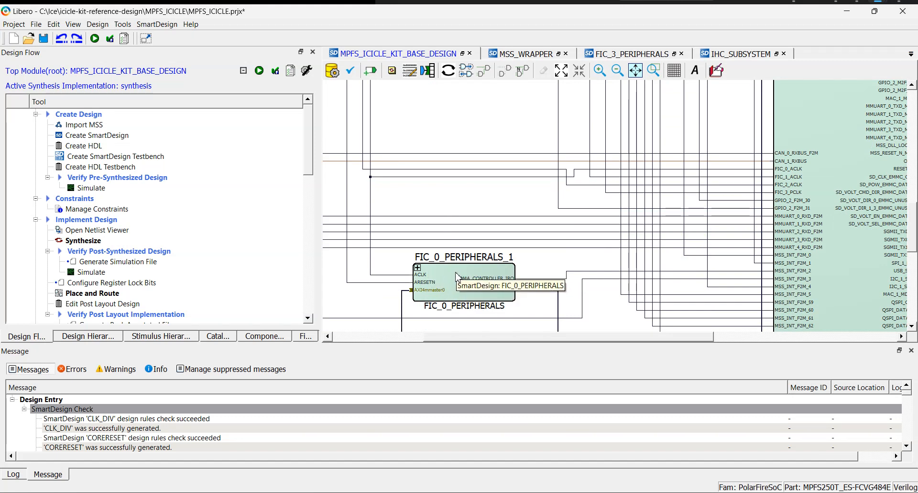
scroll(456, 277, "up", 8)
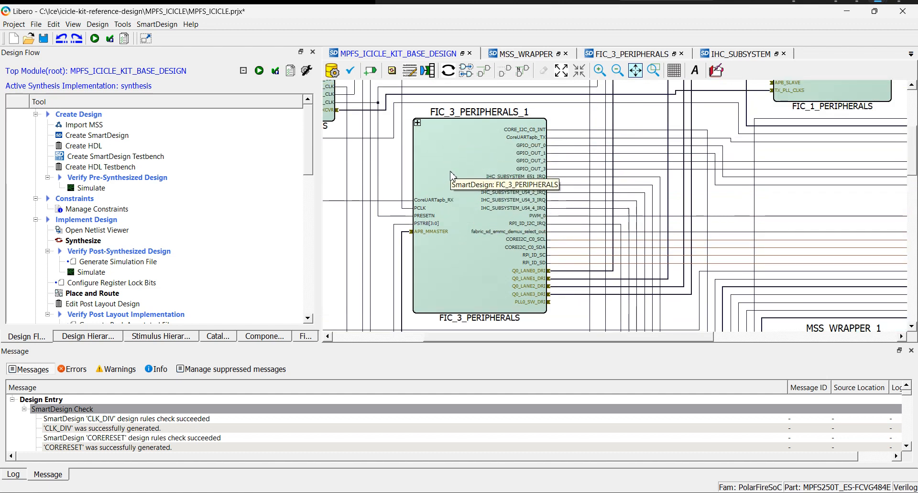
scroll(453, 175, "up", 4)
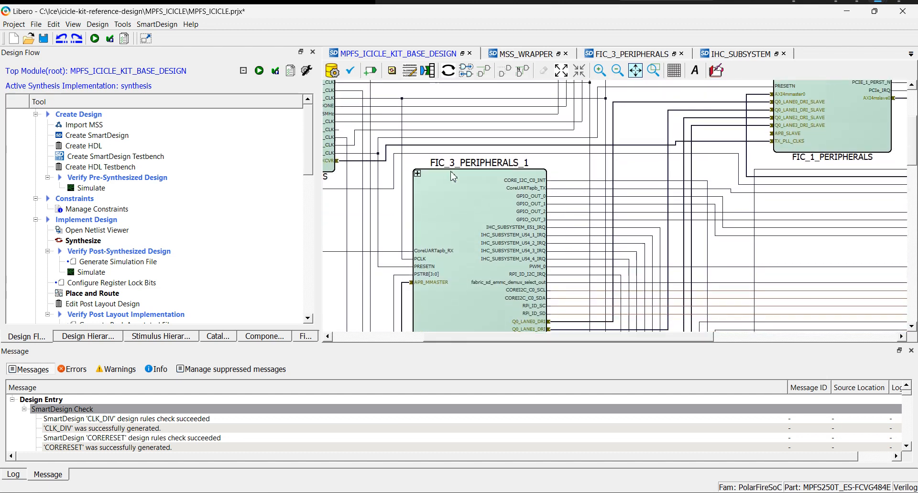
scroll(453, 174, "down", 2)
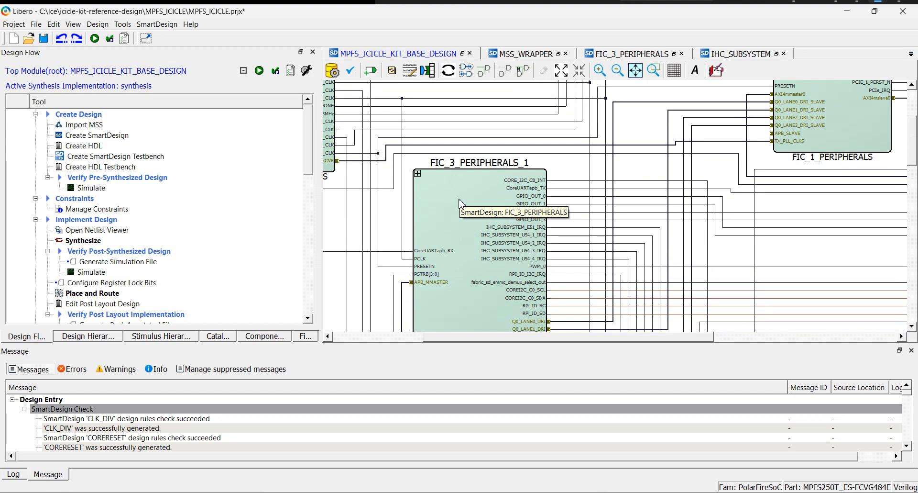
- Examine the CLOCKS_AND_RESETS block, its reference clock and reset pins, and the PCIESS_LANE_RXD input ports in the base design
scroll(459, 199, "left", 7)
scroll(459, 199, "right", 11)
scroll(459, 199, "left", 2)
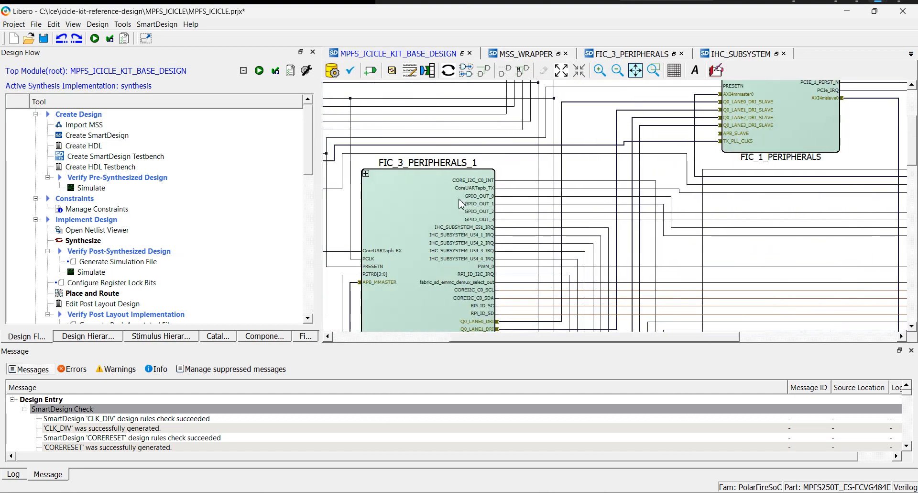
scroll(460, 204, "left", 3)
scroll(460, 203, "right", 3)
scroll(460, 204, "left", 5)
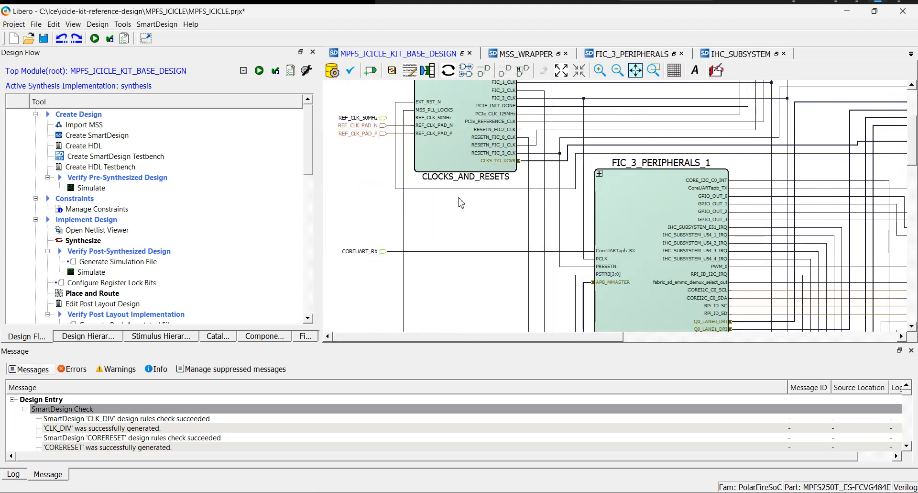
scroll(460, 203, "up", 2)
scroll(460, 203, "down", 2)
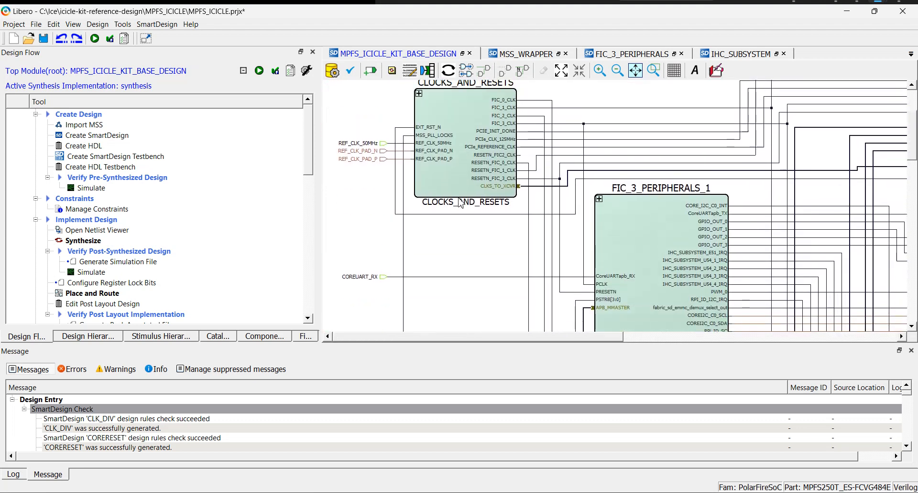
scroll(460, 203, "up", 4)
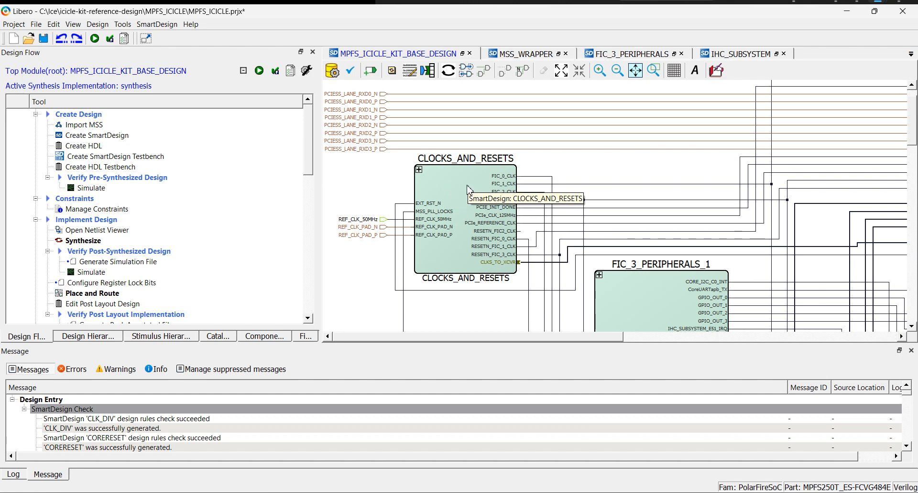
scroll(467, 189, "up", 2)
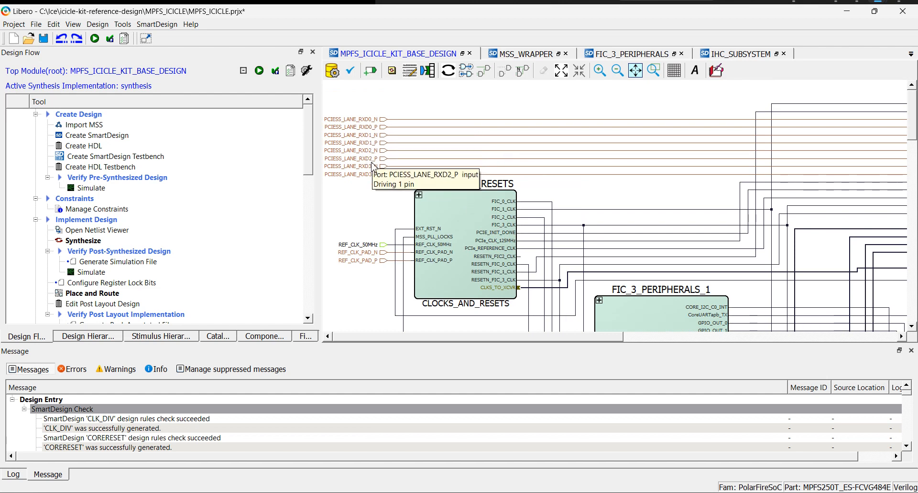
scroll(391, 201, "down", 4)
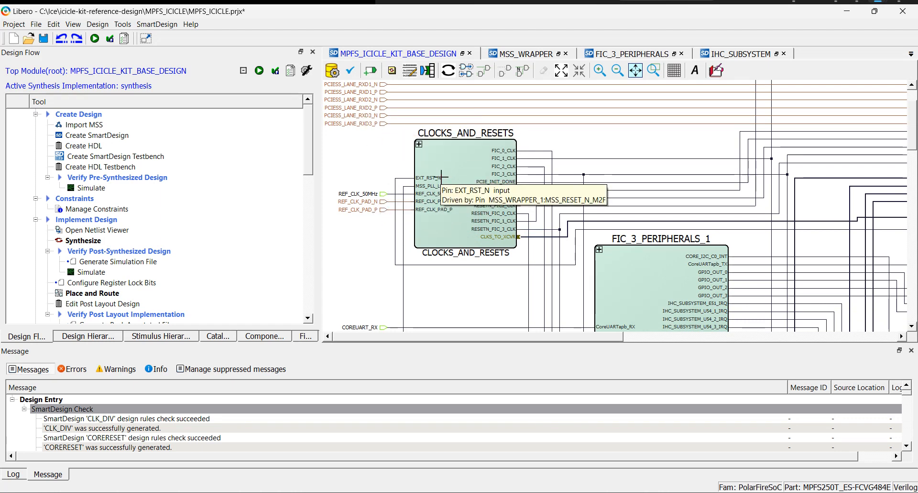
- Highlight the COREUART_RX net and trace it from its port to the CoreUARTapb_RX pin on FIC_3_PERIPHERALS_1
scroll(411, 143, "down", 5)
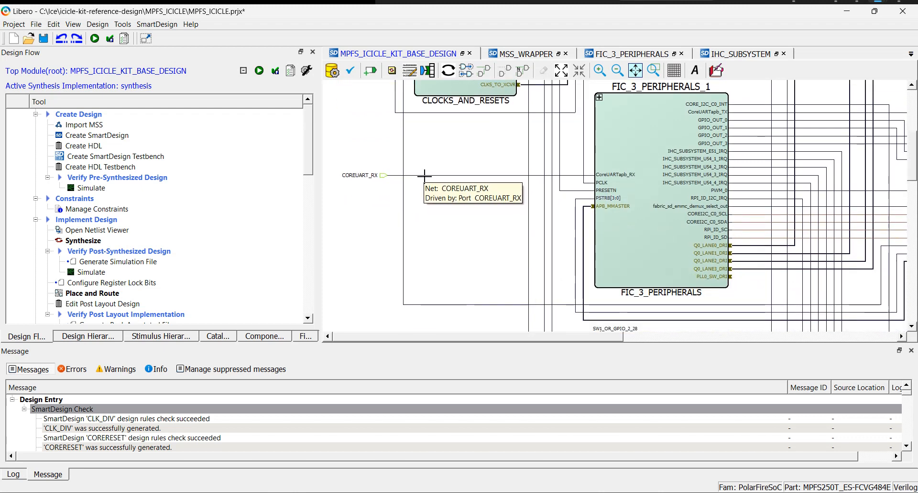
scroll(424, 173, "down", 3)
scroll(424, 173, "up", 4)
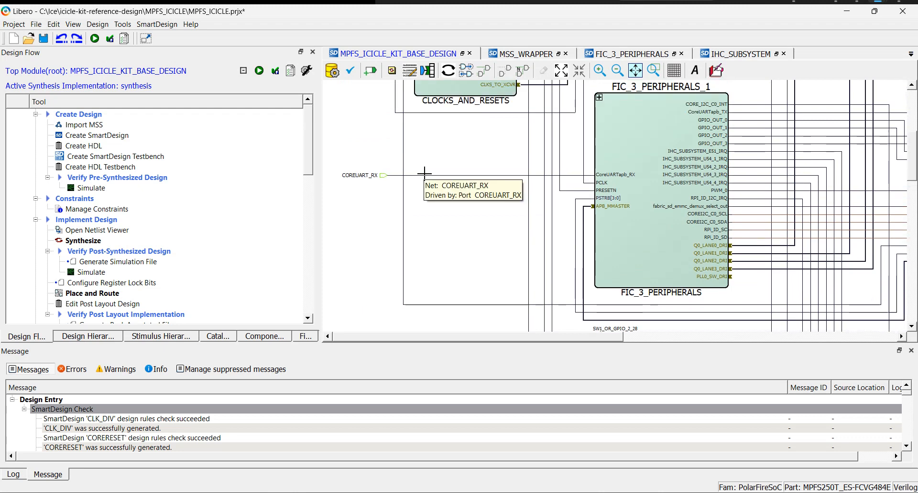
scroll(425, 163, "down", 1)
left_click(428, 150)
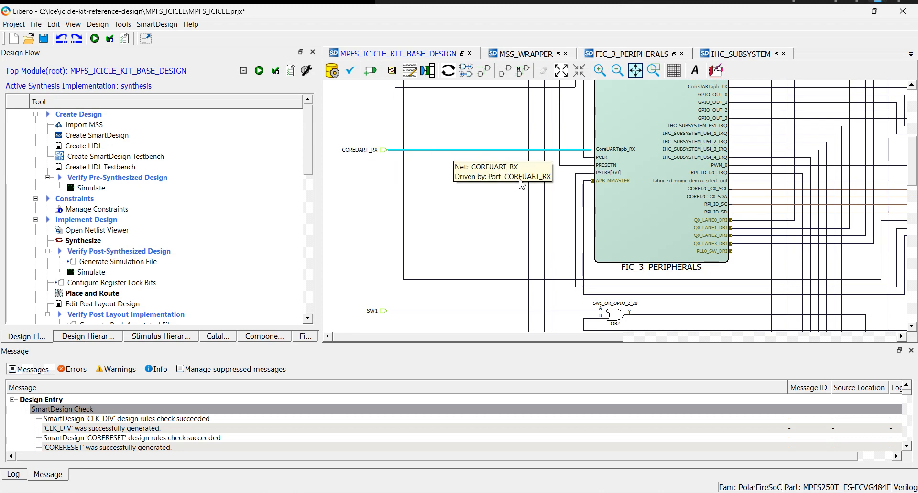
scroll(583, 195, "up", 3)
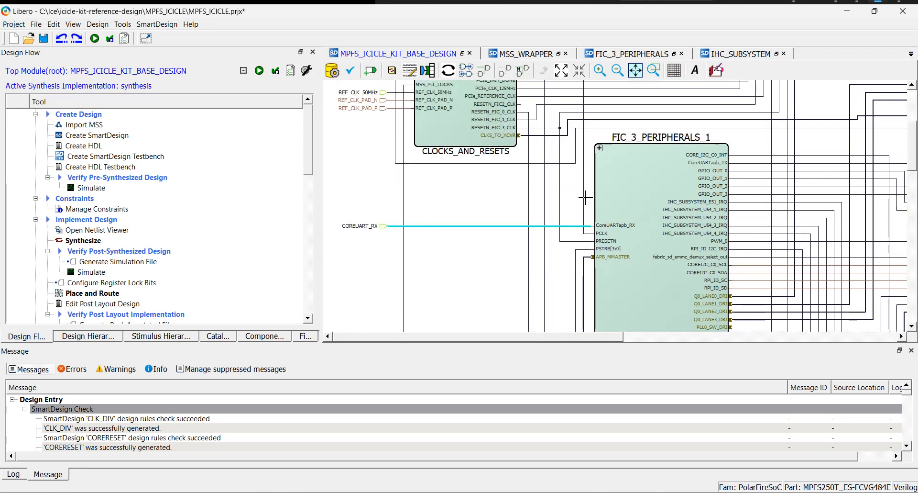
- Trace the SW1, SW2 and SW3 inputs through their OR gates, following the highlighted SW1_OR_GPIO_2_28 output to its MSS_WRAPPER_1 interrupt pin
scroll(585, 196, "down", 6)
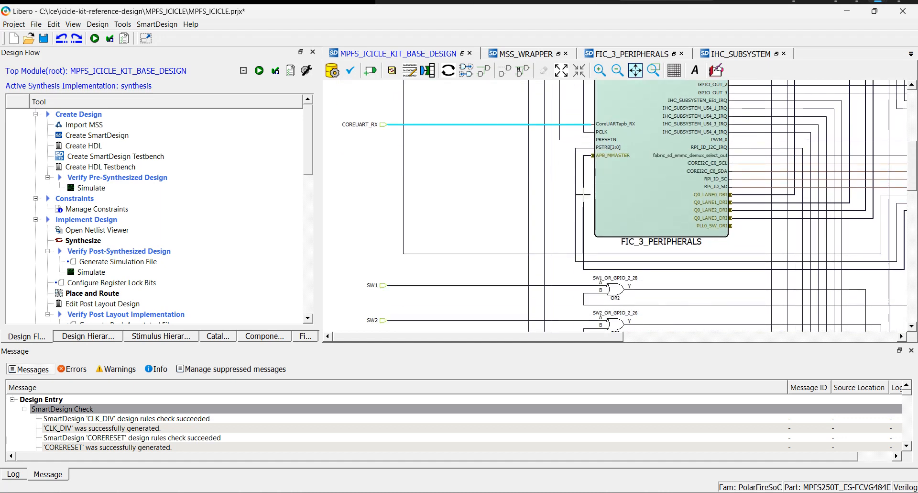
scroll(490, 204, "down", 3)
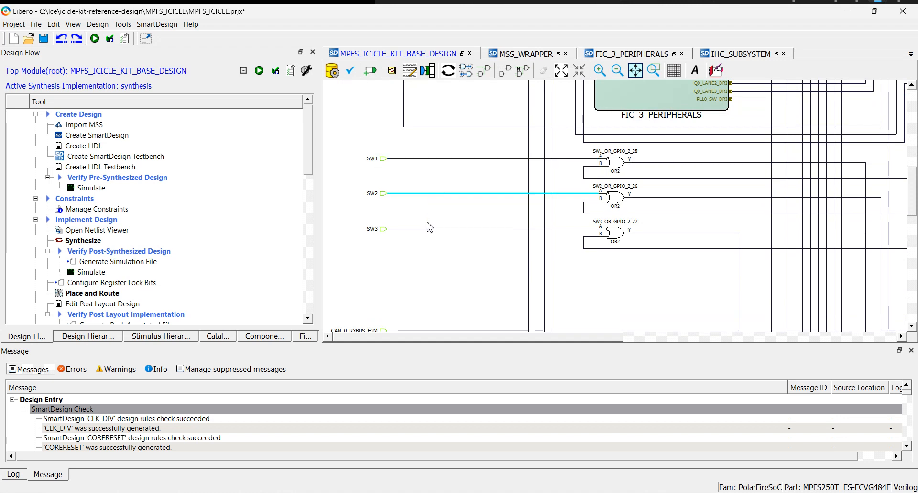
left_click(668, 163)
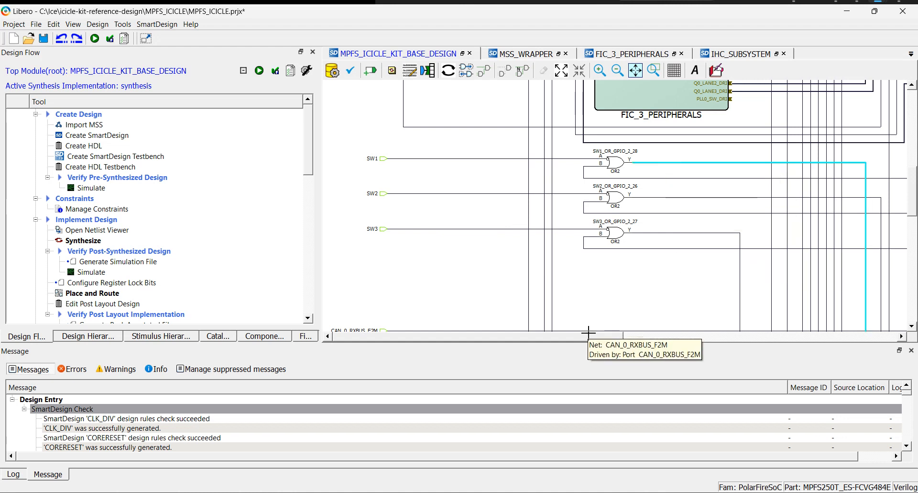
left_click_drag(587, 341, 675, 348)
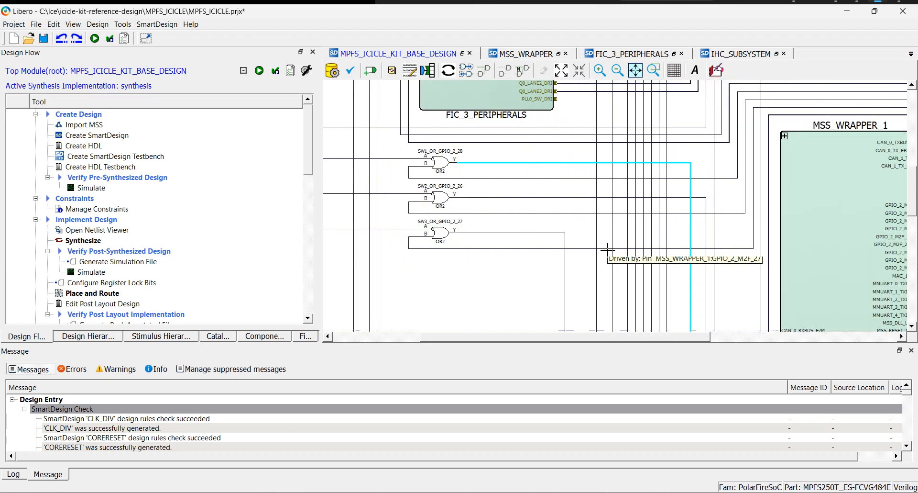
scroll(600, 245, "down", 5)
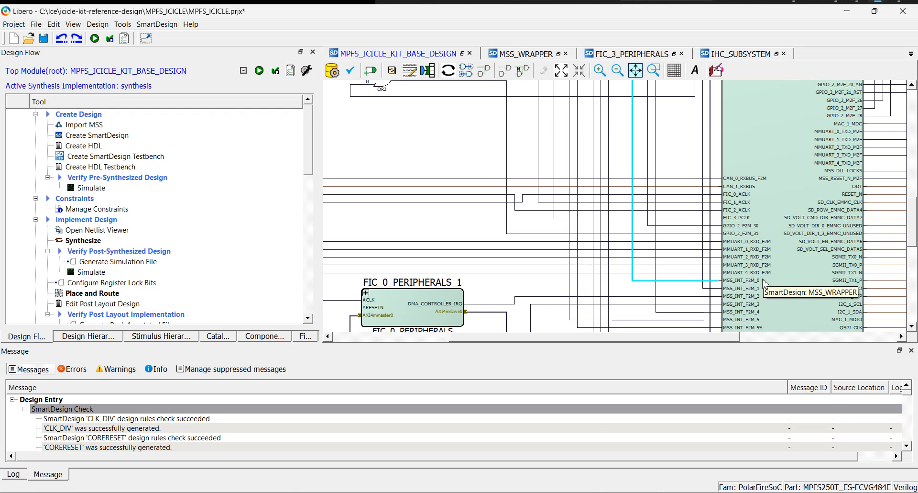
scroll(761, 277, "up", 5)
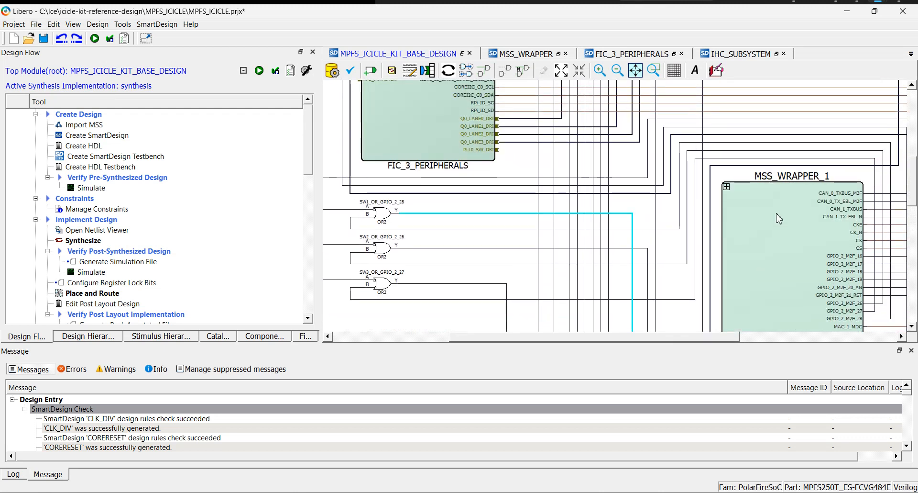
scroll(778, 218, "down", 5)
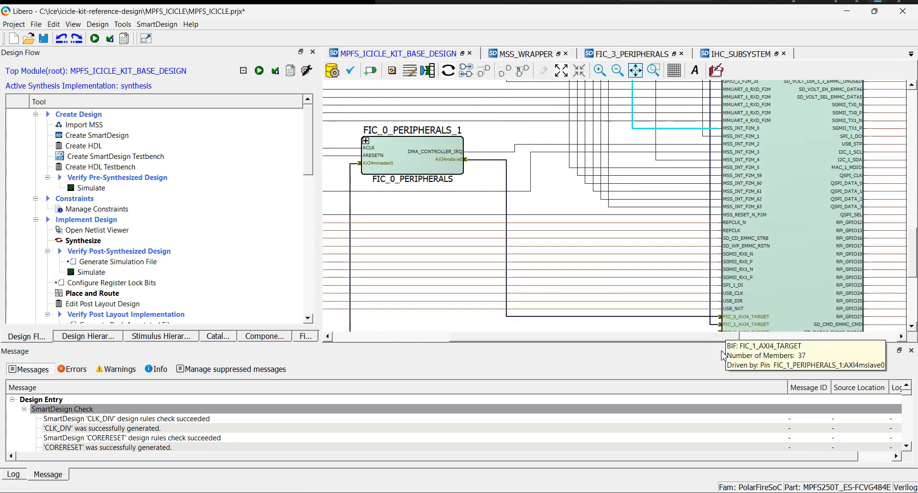
scroll(680, 290, "up", 3)
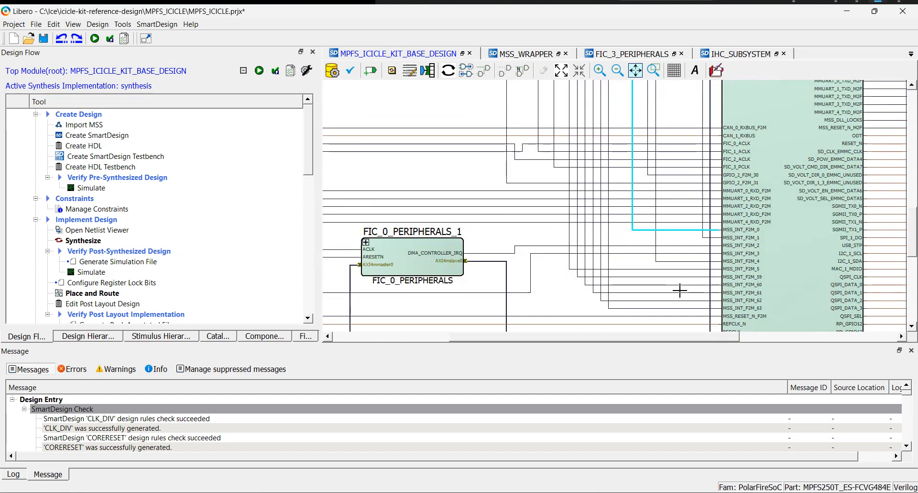
scroll(679, 292, "down", 3)
- Examine the external input and output ports connected to both sides of MSS_WRAPPER_1, including its RPi GPIO, SGMII, MMUART and CAN signals
left_click_drag(676, 337, 834, 342)
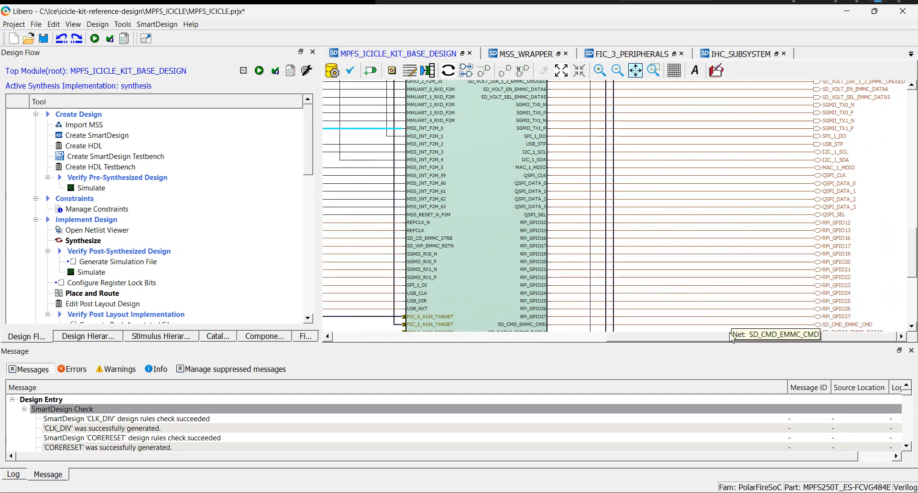
left_click_drag(735, 337, 372, 320)
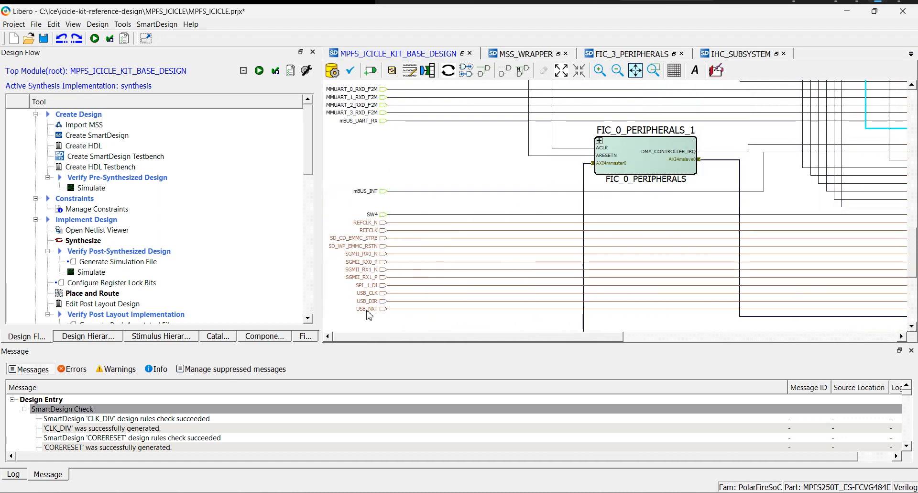
left_click_drag(456, 321, 757, 328)
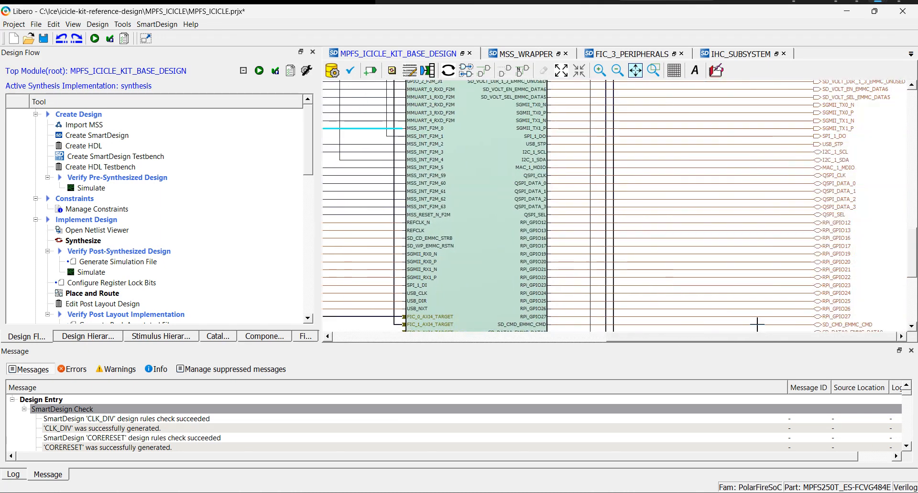
scroll(710, 295, "up", 5)
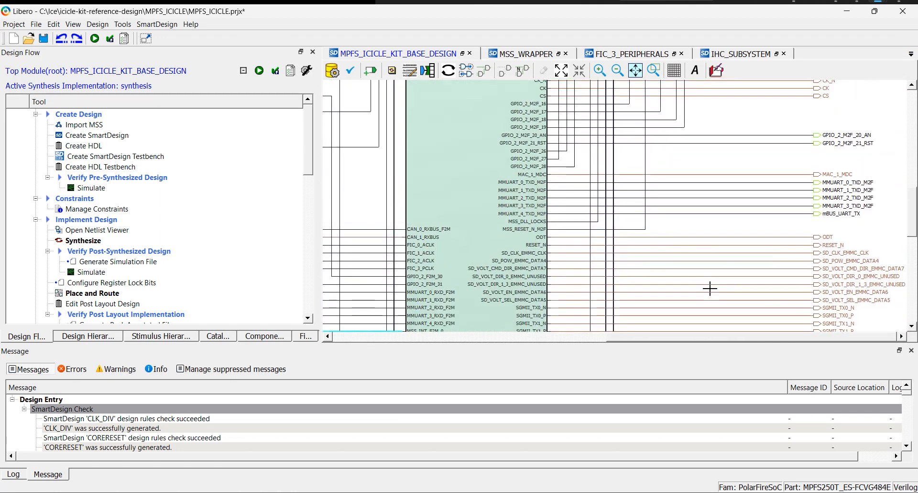
scroll(704, 284, "up", 1)
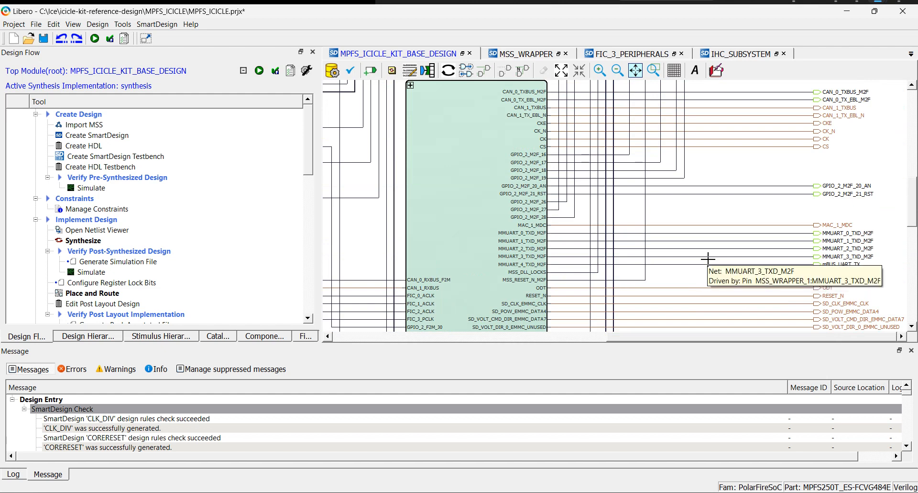
scroll(707, 260, "up", 2)
scroll(775, 238, "up", 1)
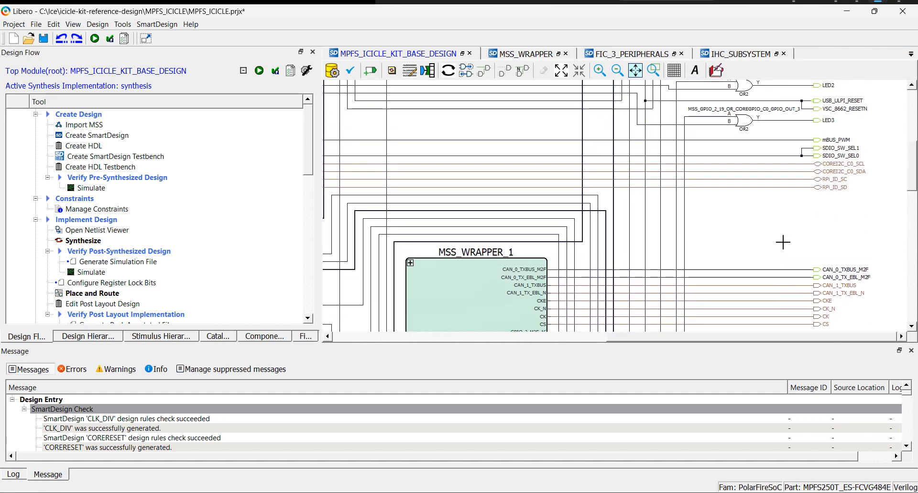
- Highlight the LED3 output net and the FIC_3_PERIPHERALS_1 GPIO nets feeding the LED3 and LED0 OR gates to trace the LED drivers
scroll(783, 242, "up", 2)
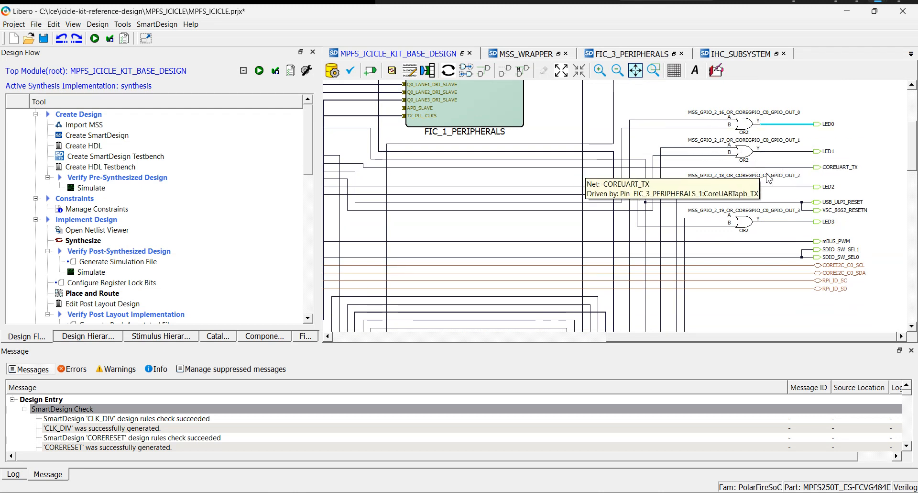
scroll(755, 165, "up", 3)
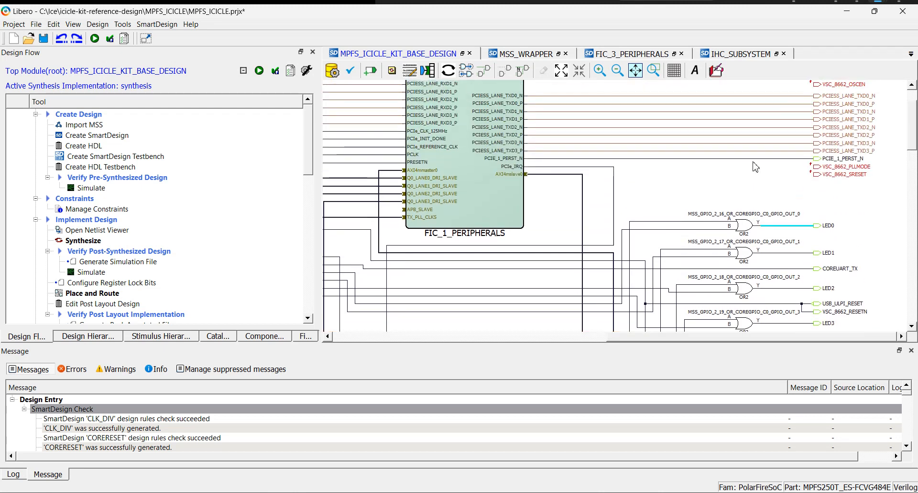
scroll(684, 272, "down", 3)
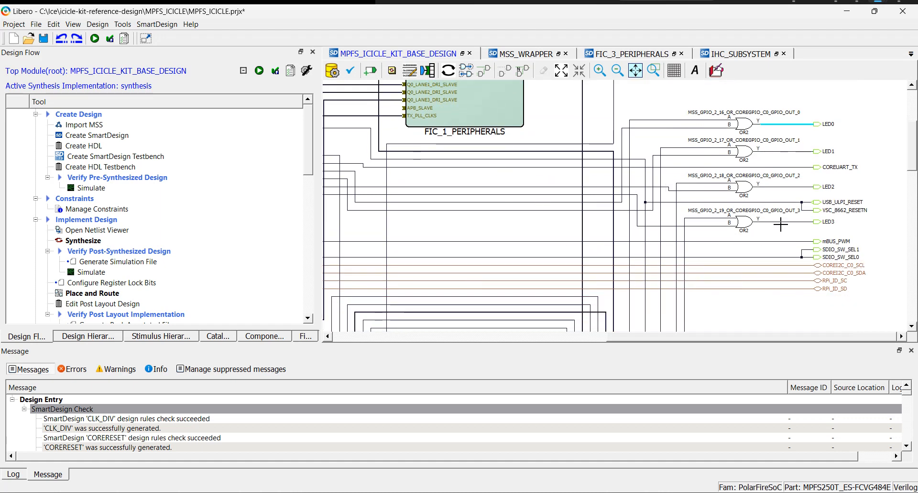
left_click(785, 222)
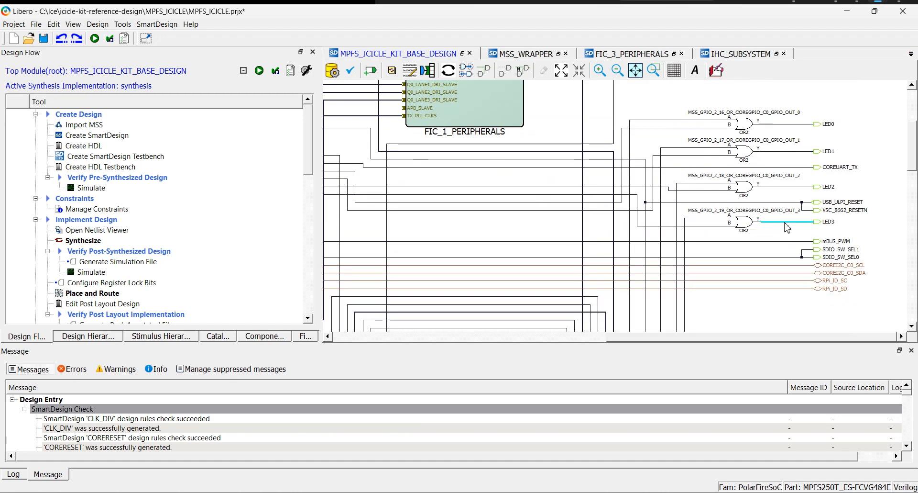
left_click(701, 225)
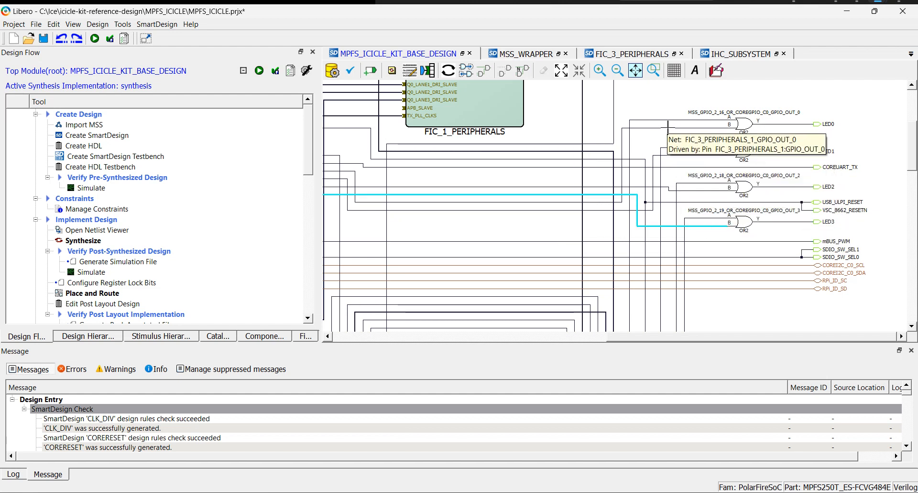
left_click(667, 128)
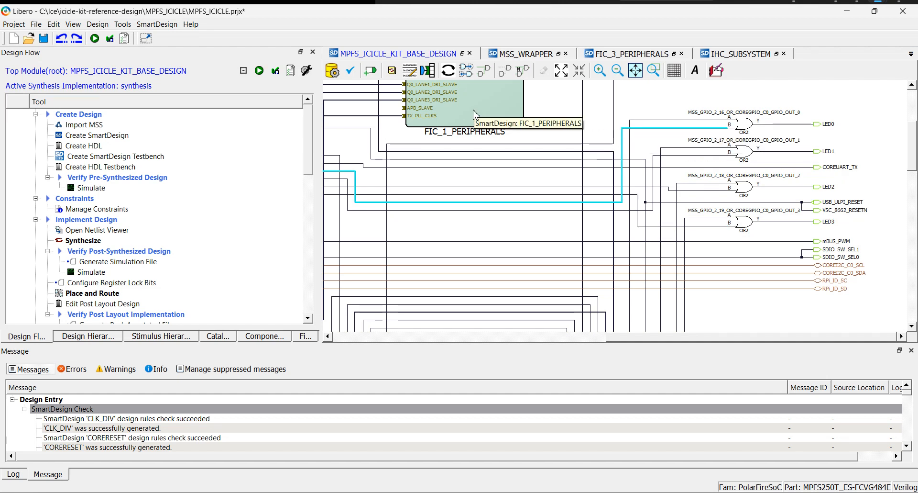
- Examine FIC_1_PERIPHERALS and the MSS_WRAPPER_1 outputs, ending with an overview of the entire base design schematic
scroll(477, 123, "up", 2)
scroll(478, 129, "down", 2)
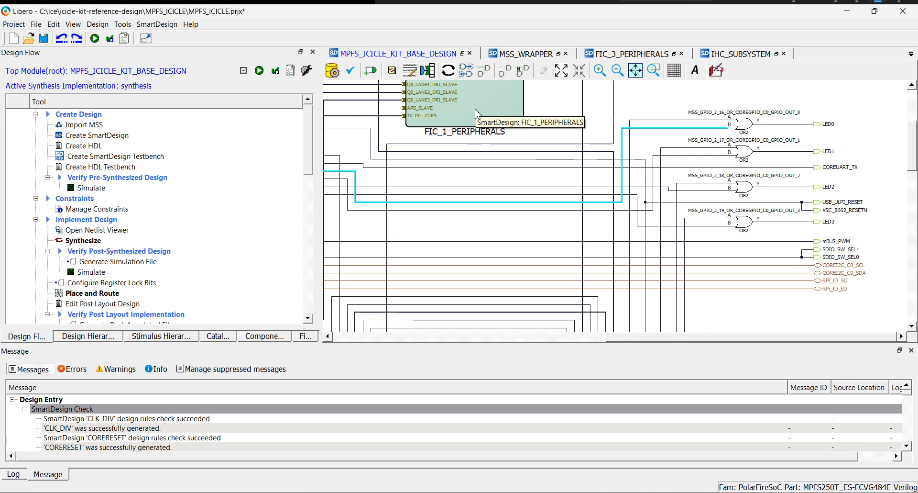
scroll(481, 110, "up", 1)
scroll(482, 110, "up", 1)
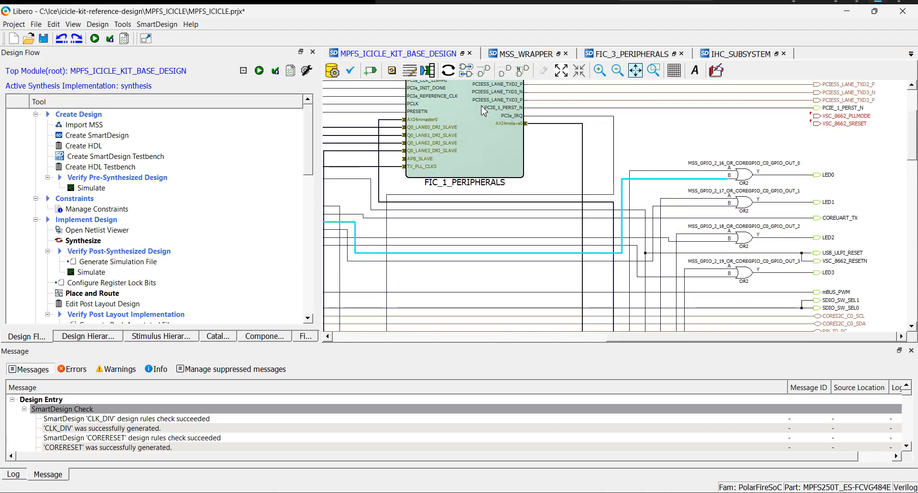
scroll(513, 173, "down", 3)
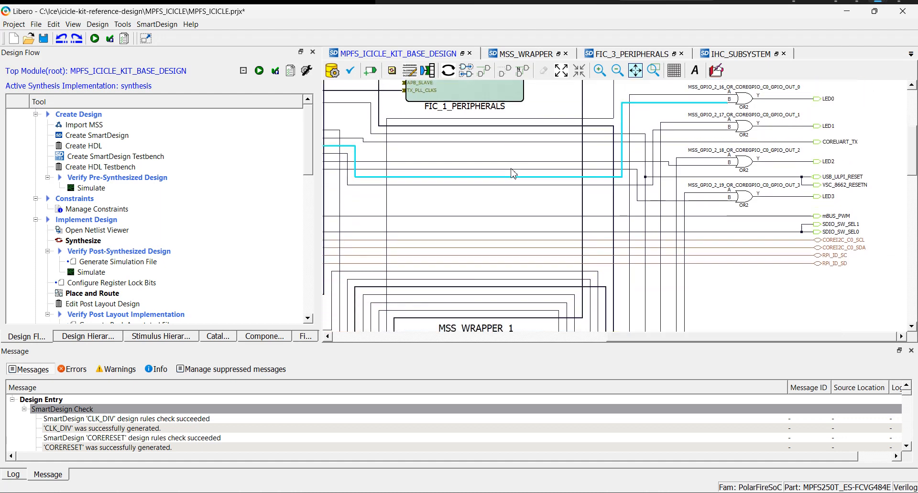
scroll(512, 173, "down", 8)
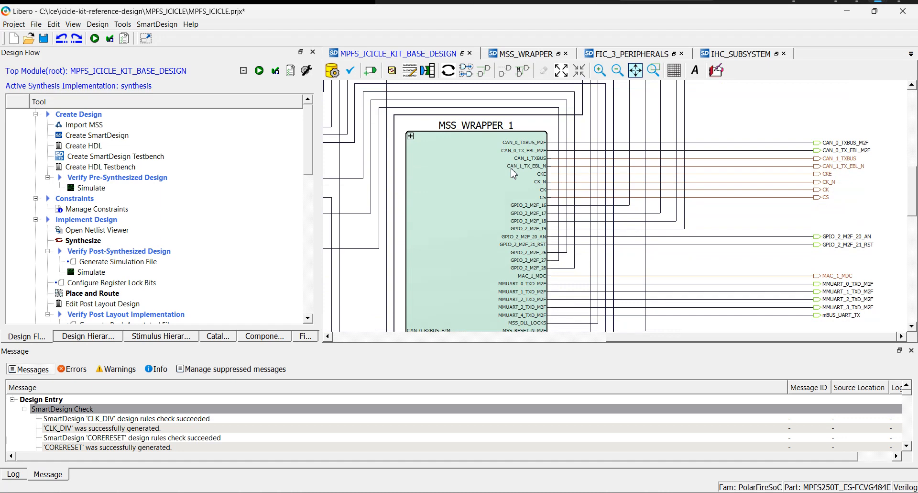
scroll(512, 173, "down", 10, "ctrl")
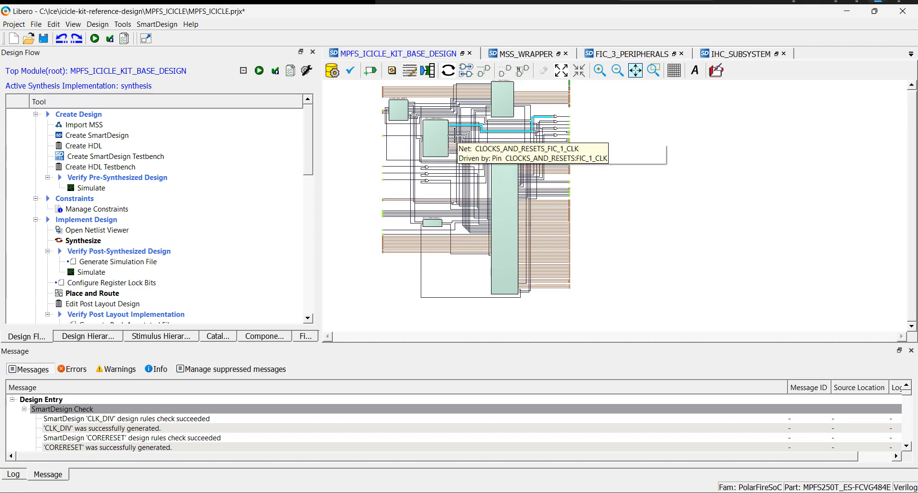
- Locate FIC_3_PERIPHERALS_1 in the base design schematic and open its FIC_3_PERIPHERALS SmartDesign
scroll(436, 143, "up", 6, "ctrl")
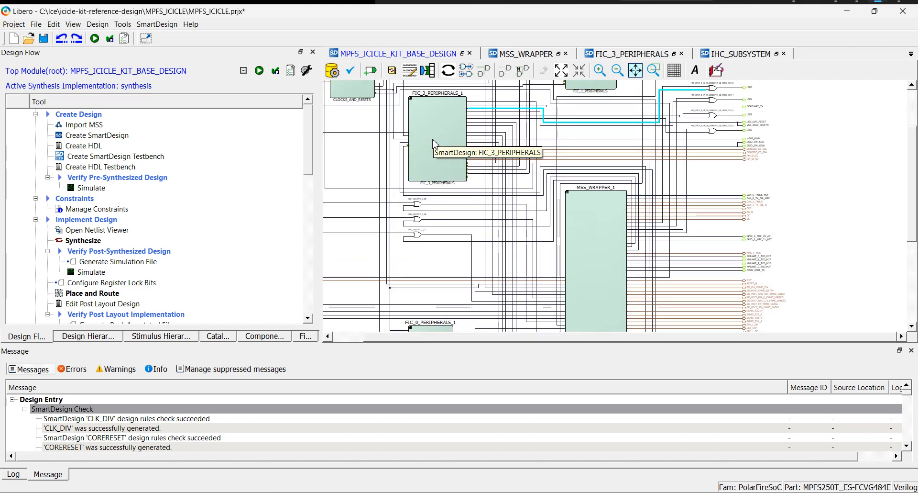
scroll(433, 139, "up", 5)
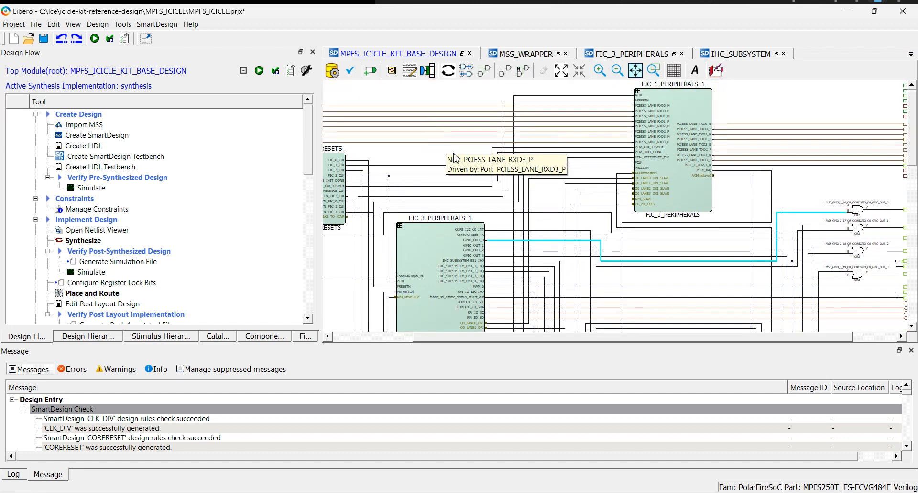
scroll(455, 157, "down", 1)
scroll(454, 157, "down", 1)
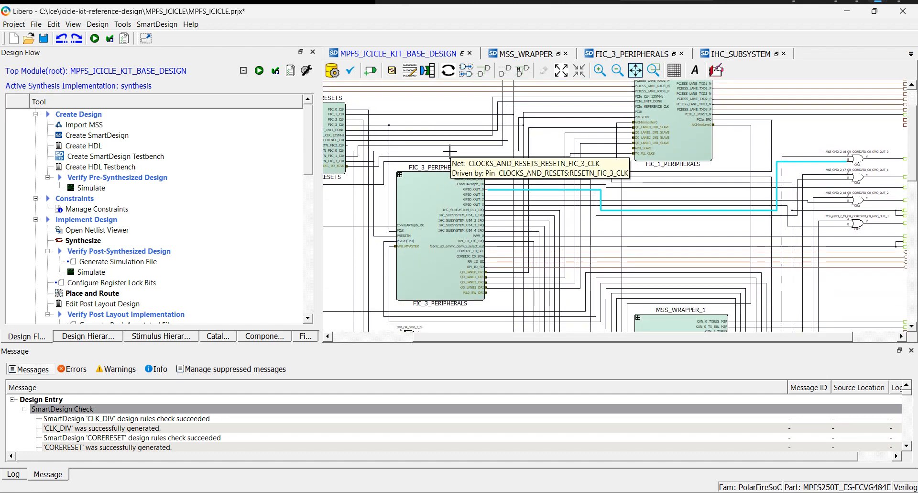
left_click(428, 193)
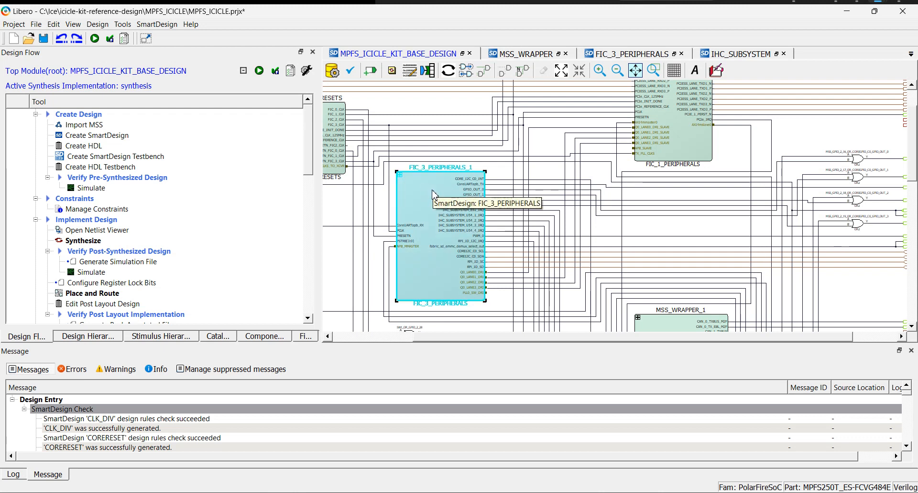
double_click(430, 194)
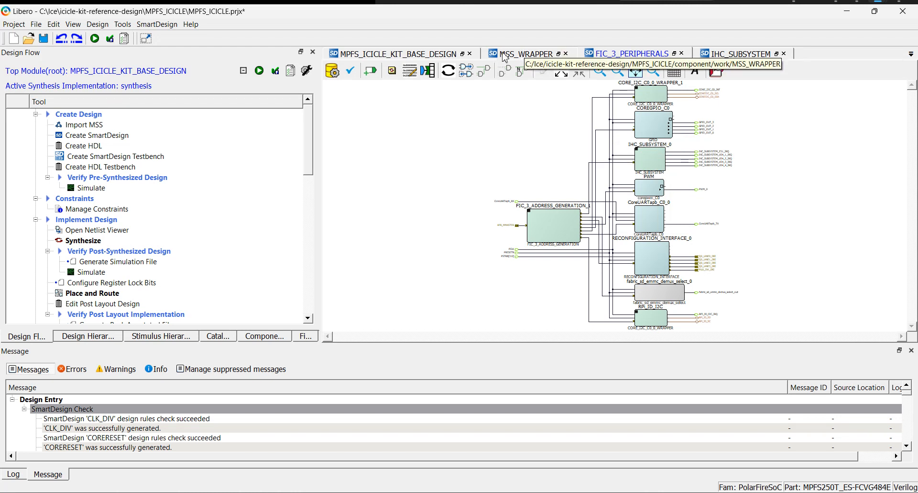
left_click(412, 55)
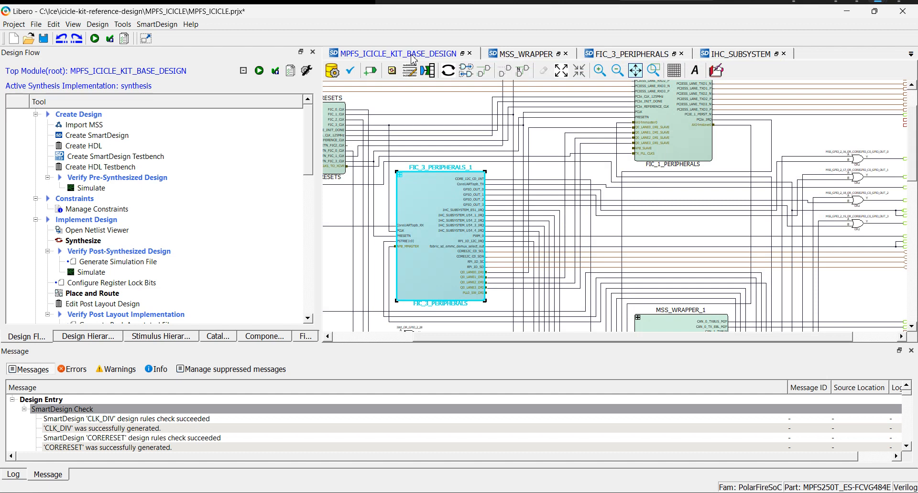
left_click(629, 56)
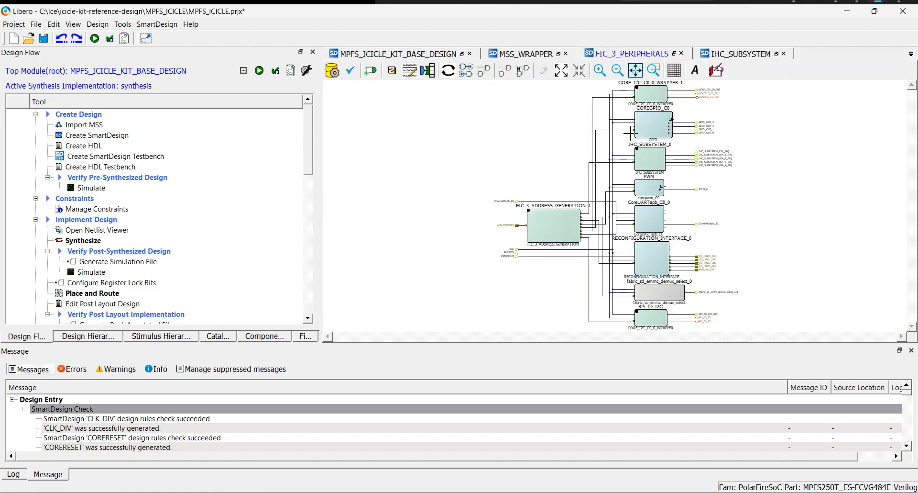
- Examine the peripheral blocks in FIC_3_PERIPHERALS, including the PWM, CoreUARTapb_C0_0 and IHC_SUBSYSTEM components and their bus connections
scroll(656, 218, "up", 4, "ctrl")
scroll(656, 218, "down", 4, "ctrl")
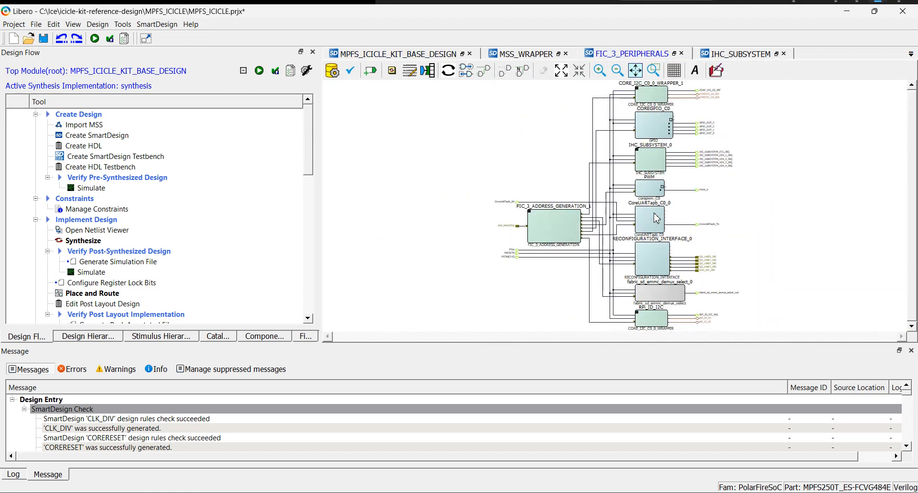
scroll(651, 217, "up", 3, "ctrl")
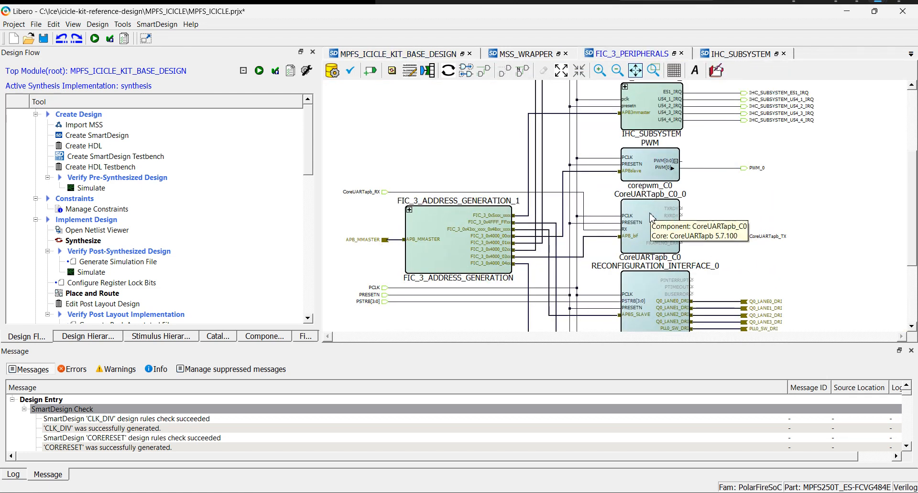
scroll(653, 218, "up", 2, "ctrl")
scroll(653, 218, "down", 5, "ctrl")
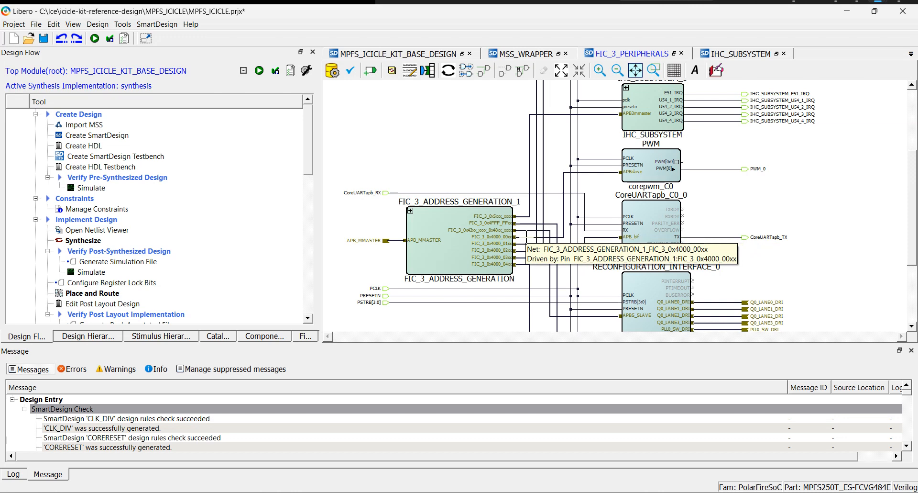
- Select FIC_3_ADDRESS_GENERATION_1 and examine its APB_MMASTER input and the address-range outputs from FIC_3_0x5xxx_xxxx to FIC_3_0x4000_04xx
left_click(466, 237)
scroll(459, 234, "up", 2, "ctrl")
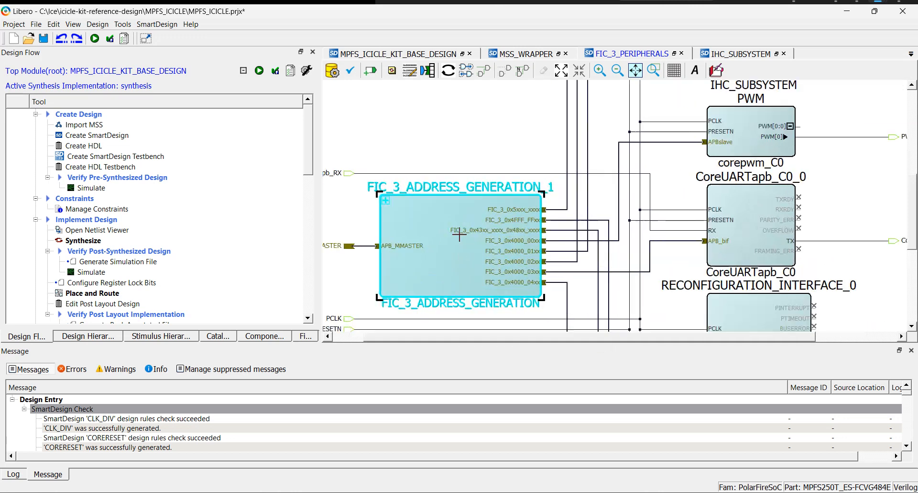
scroll(459, 235, "down", 1, "ctrl")
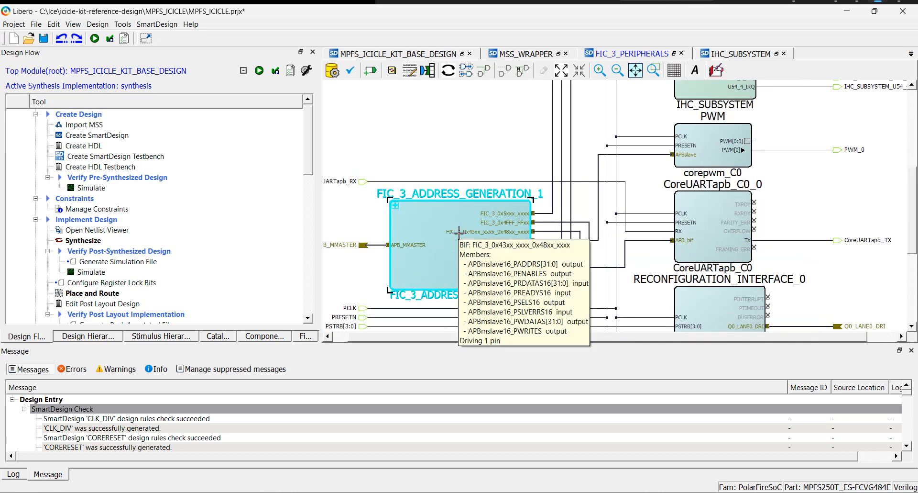
scroll(459, 232, "down", 1, "ctrl")
scroll(469, 239, "up", 1, "ctrl")
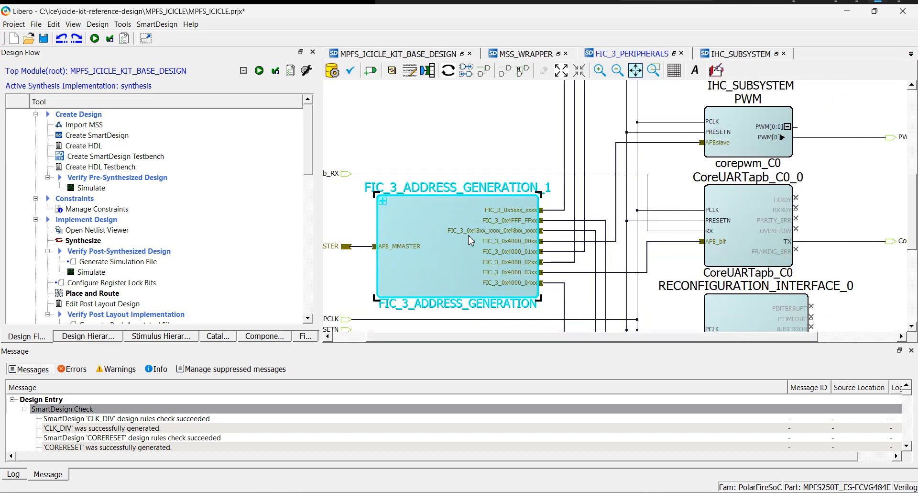
scroll(471, 240, "up", 1, "ctrl")
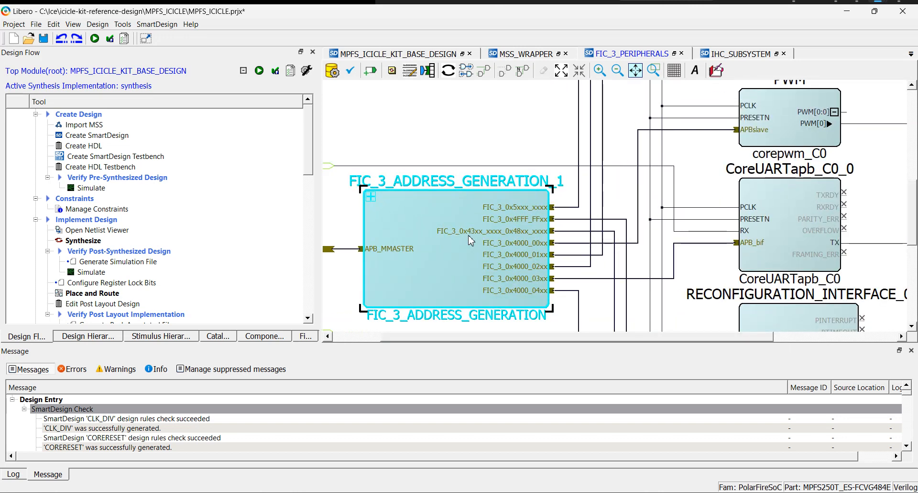
scroll(471, 241, "down", 1, "ctrl")
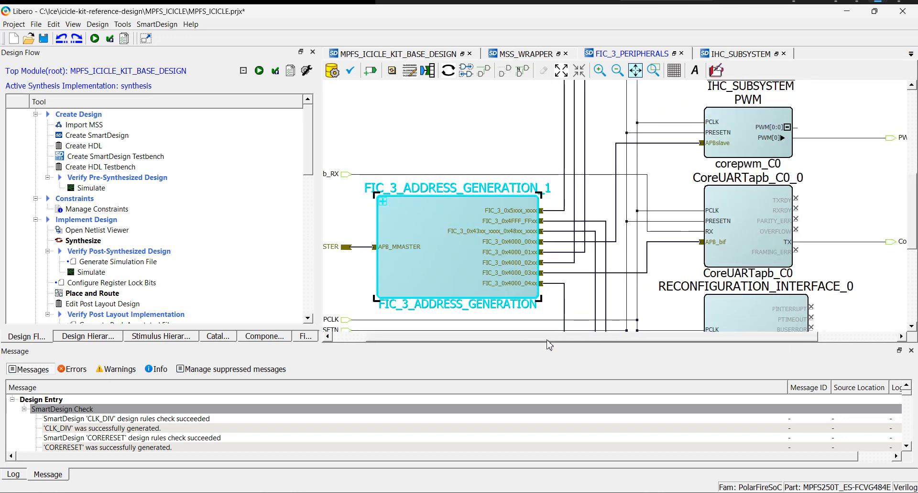
left_click_drag(544, 336, 511, 333)
mouse_move(362, 246)
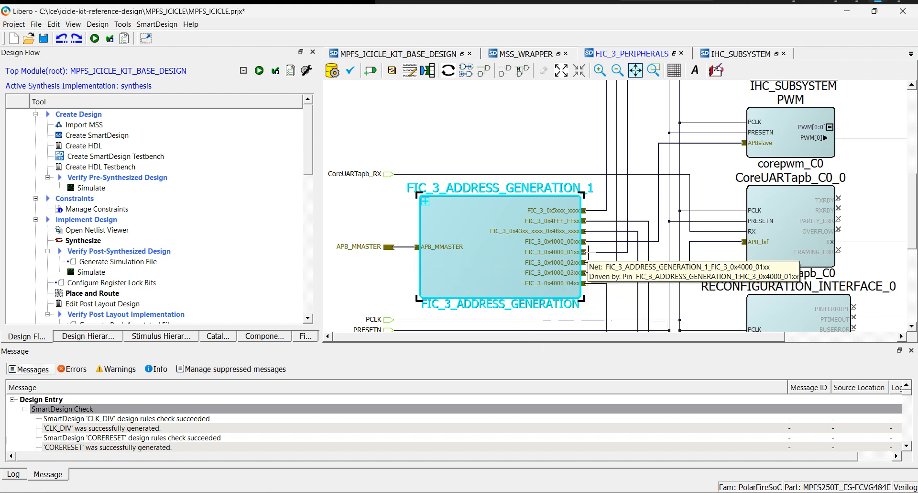
mouse_move(565, 233)
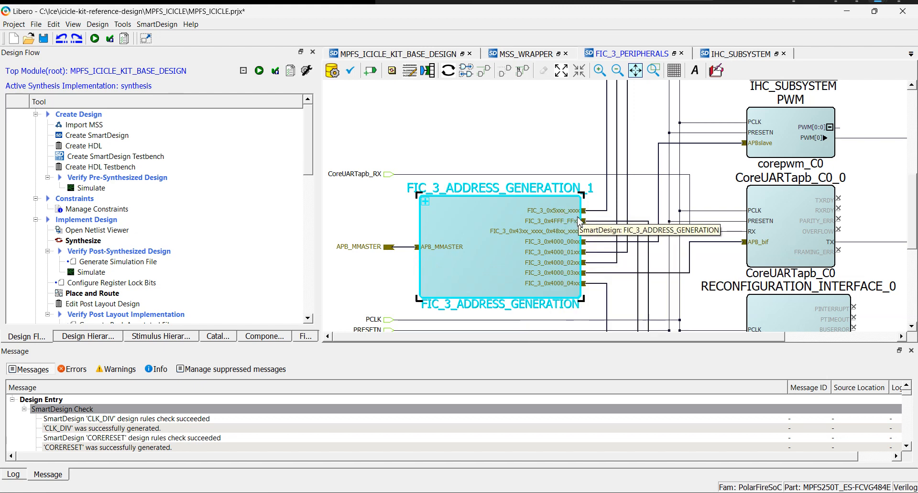
mouse_move(584, 210)
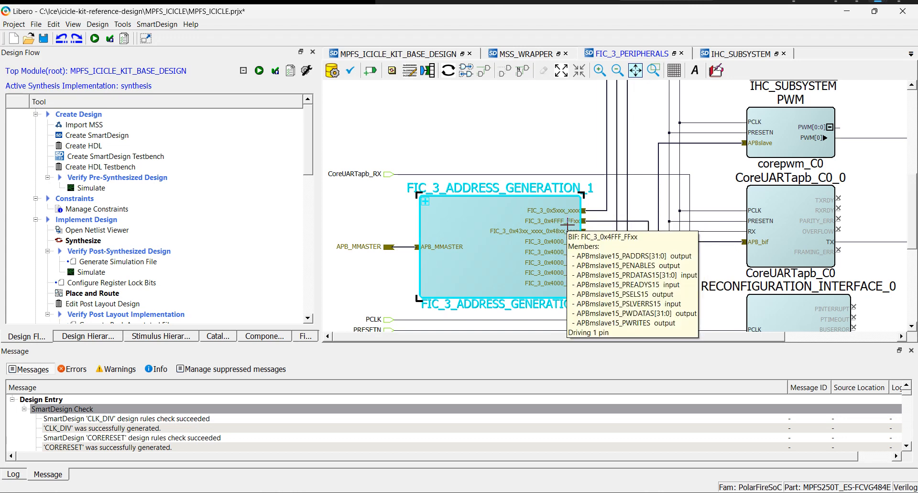
mouse_move(610, 197)
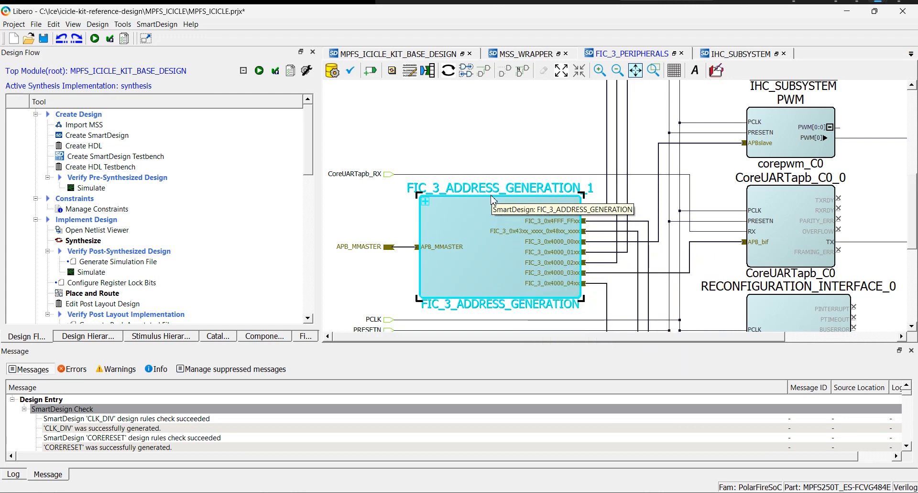
- Open the FIC_3_ADDRESS_GENERATION design and highlight the APB_MMASTER net to trace it to APB_ARBITER_0 and its APB_MASTER_high output
double_click(478, 218)
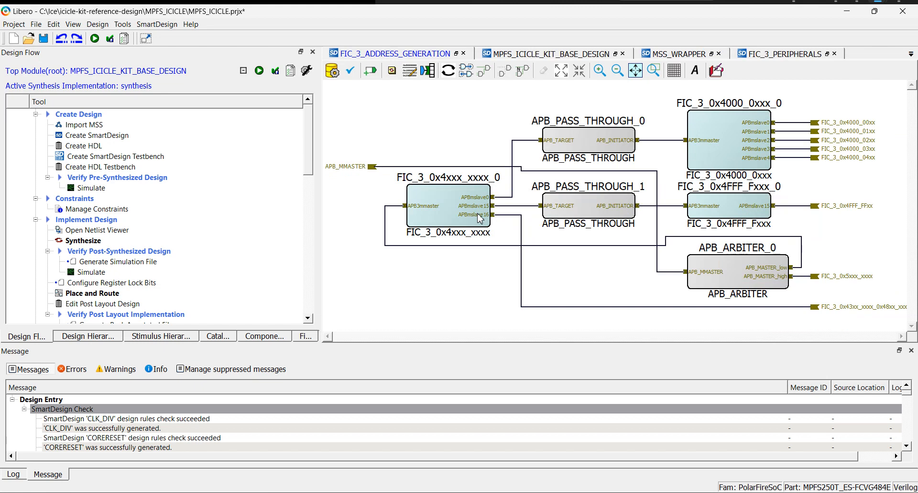
left_click(382, 167)
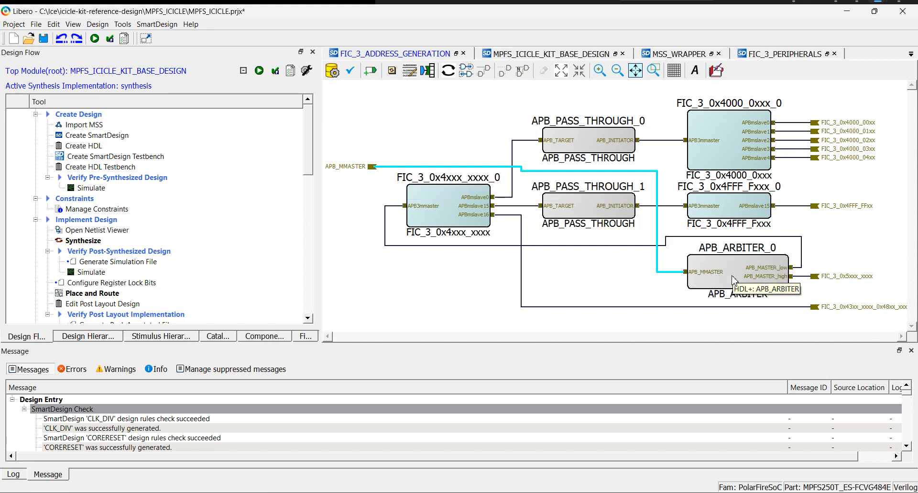
mouse_move(790, 277)
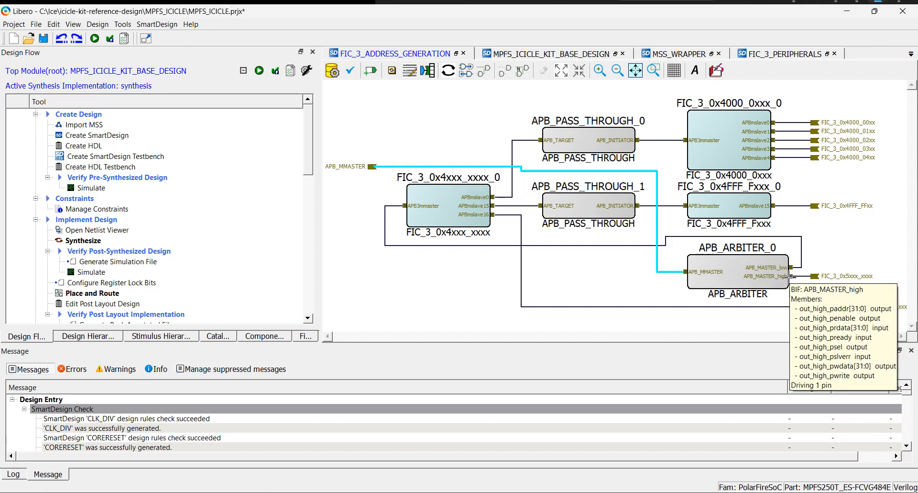
- Trace the APB_ARBITER_0 low master output to FIC_3_0x4xxx_xxxx_0 and open that component's CoreAPB3 configuration
left_click(601, 245)
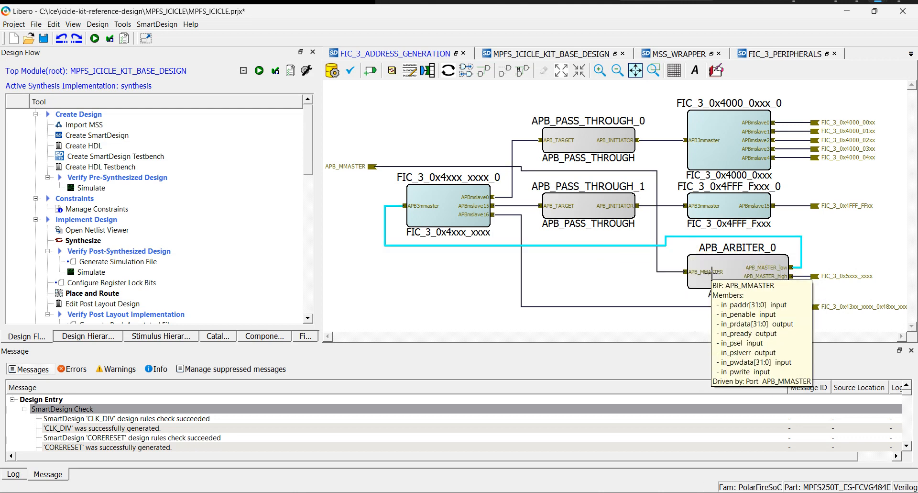
left_click(722, 271)
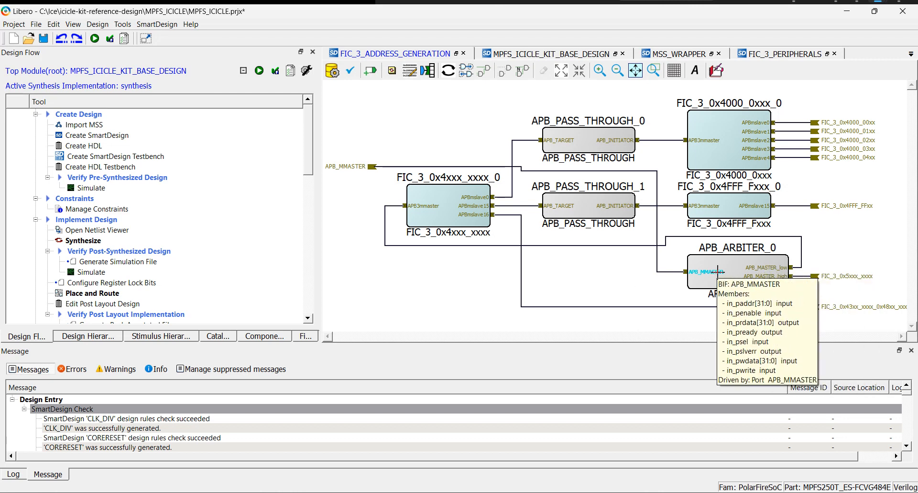
left_click(730, 267)
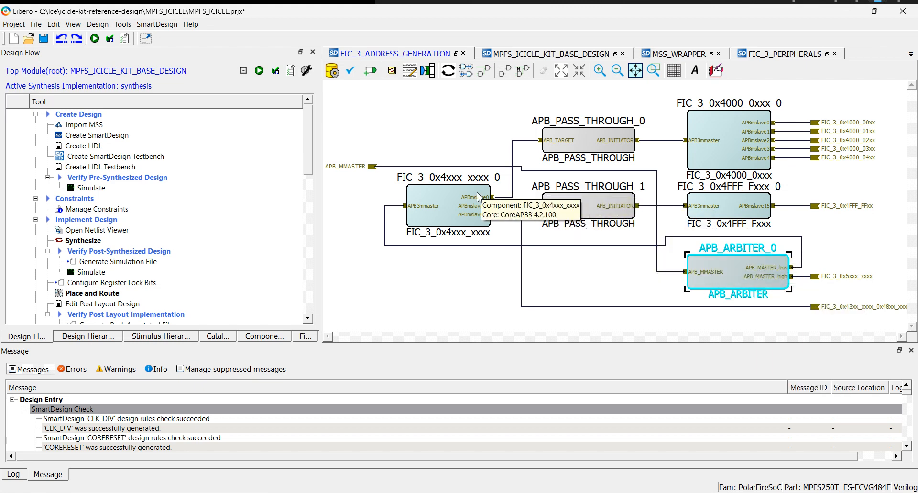
left_click(449, 191)
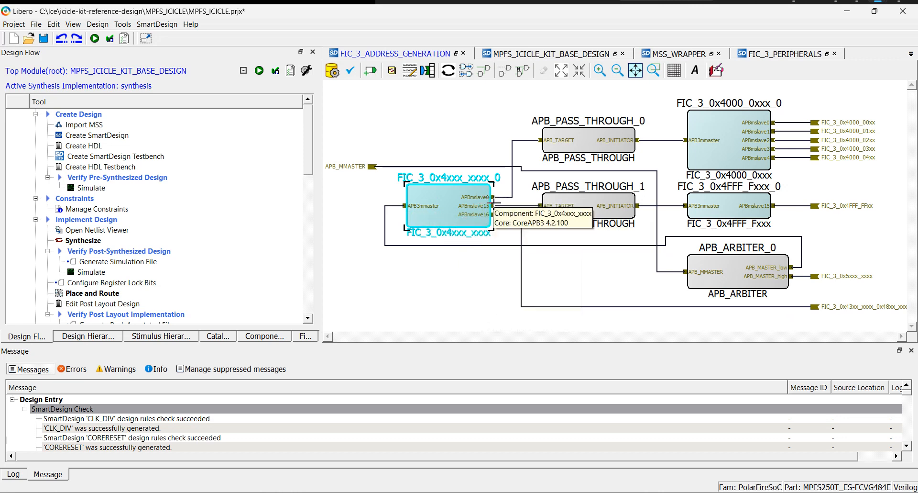
double_click(440, 200)
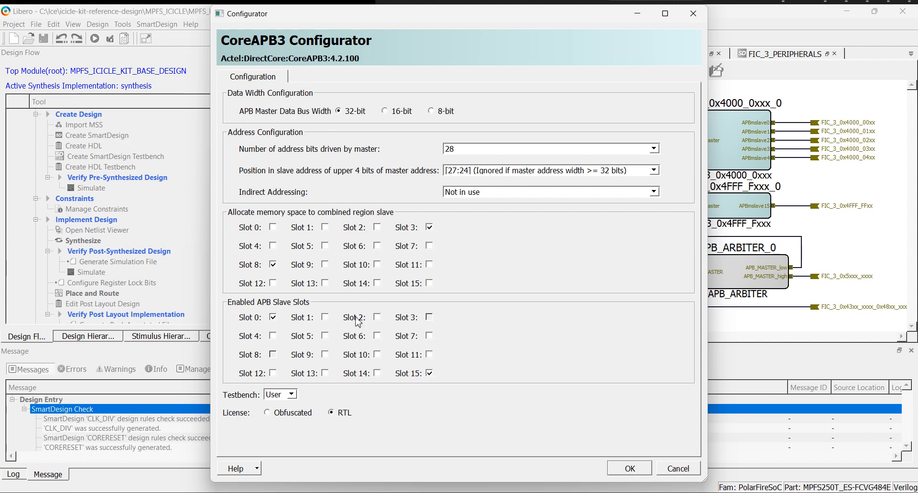
- Switch to Chrome and search the web for "coreapb3" in a new browser window
mouse_move(442, 492)
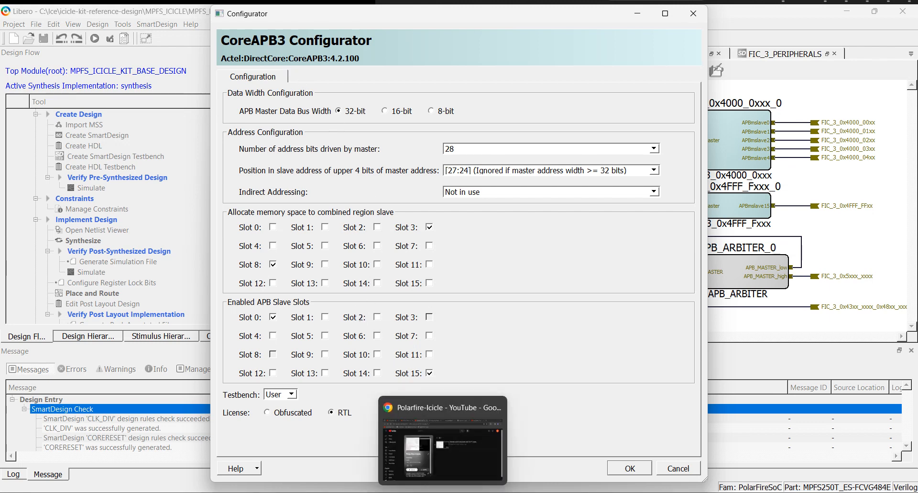
left_click(443, 452)
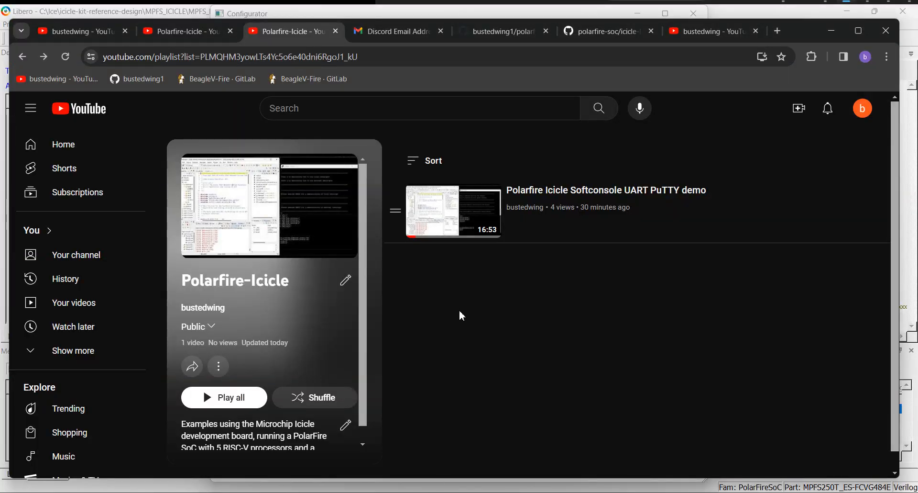
key("ctrl+n")
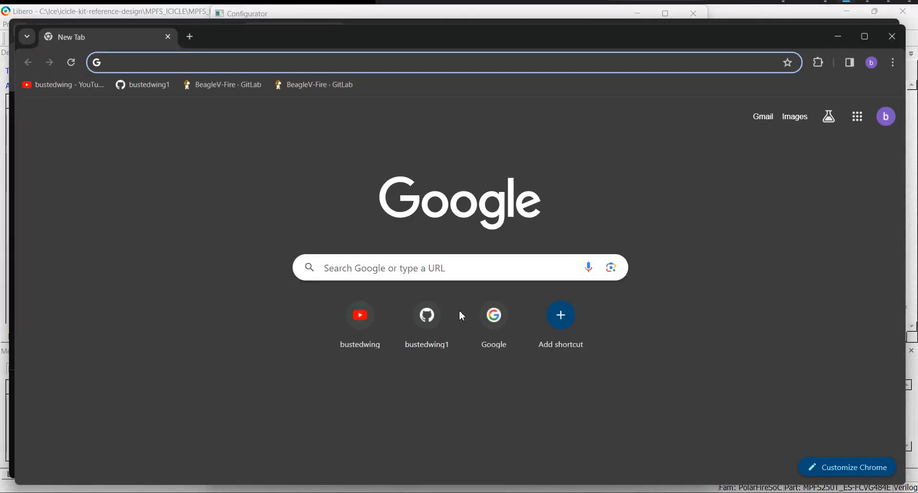
type("corea")
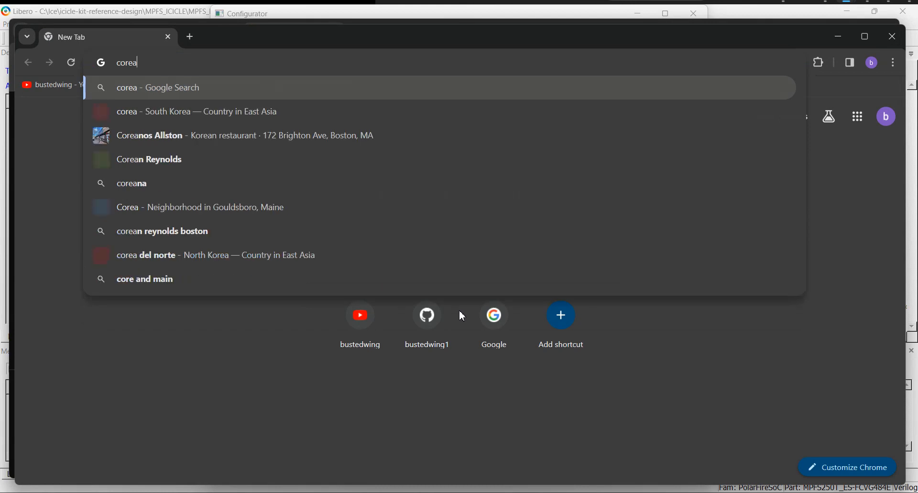
type("pb")
key("BackSpace")
type("pb")
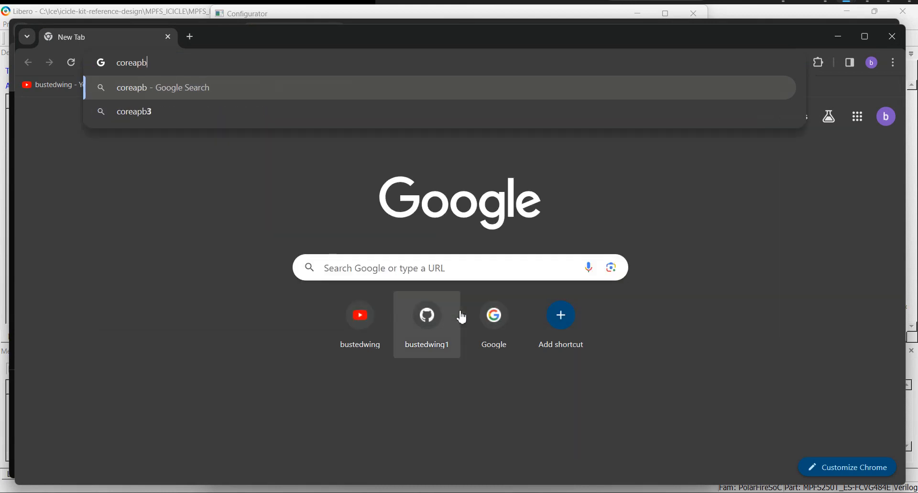
type("3")
key("Return")
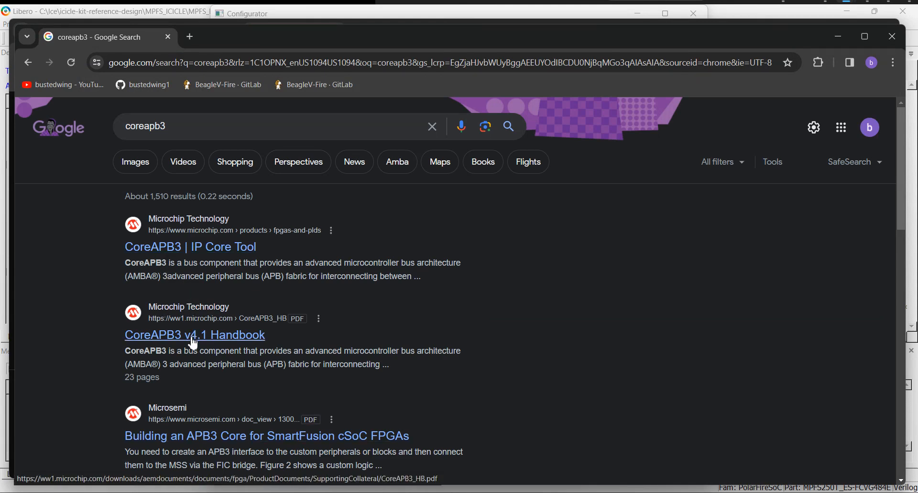
- Open the CoreAPB3 v4.1 Handbook PDF and look through its block diagram, configuration parameters and port descriptions
left_click(193, 340)
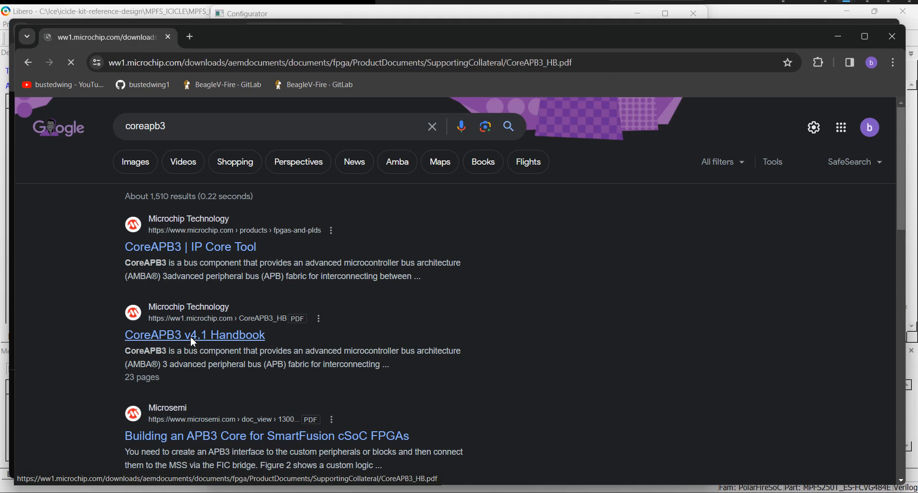
scroll(446, 344, "down", 20)
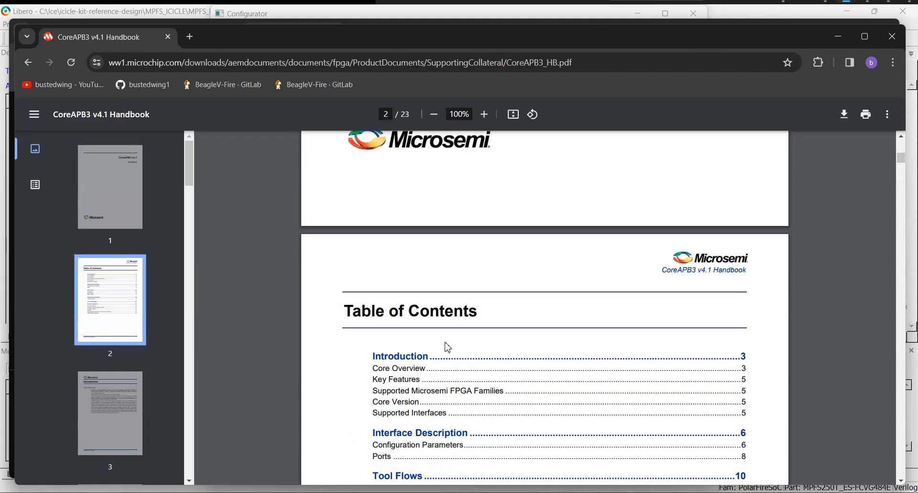
scroll(445, 344, "down", 20)
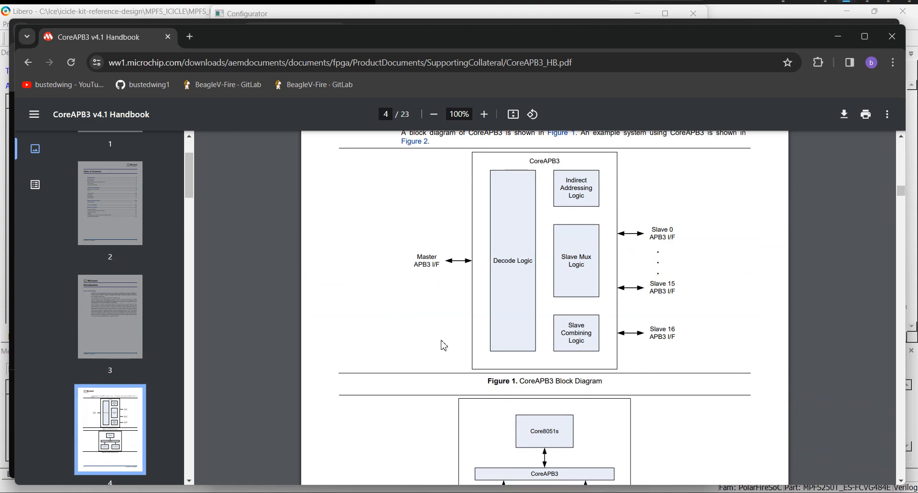
scroll(439, 340, "down", 20)
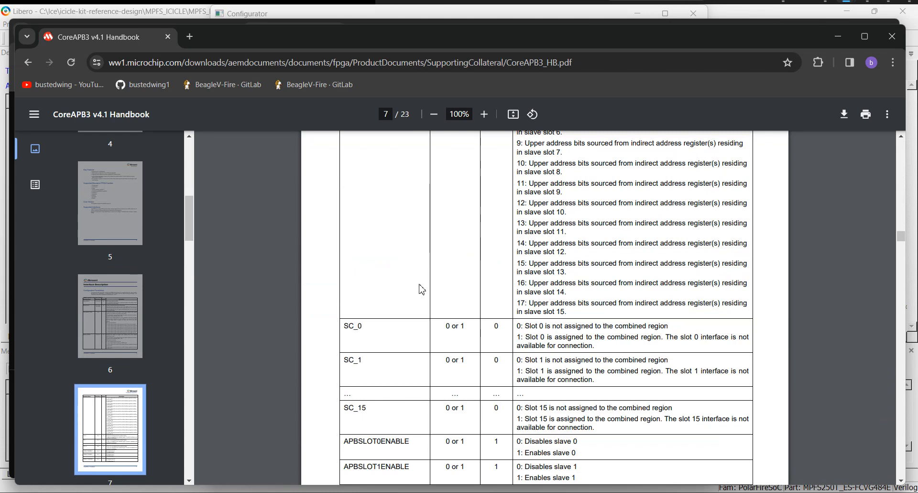
scroll(421, 289, "down", 12)
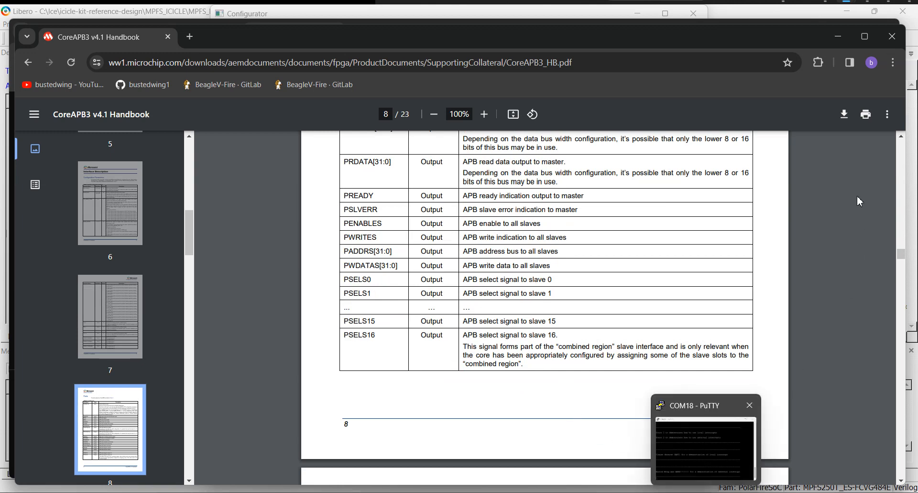
- Minimize the browser windows to return to Libero and accept the CoreAPB3 configuration of FIC_3_0x4xxx_xxxx_0
left_click(838, 37)
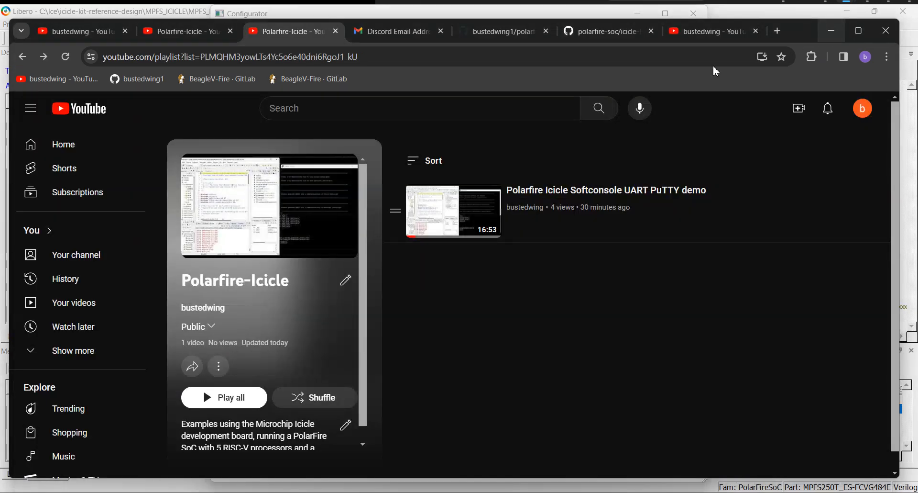
left_click(821, 36)
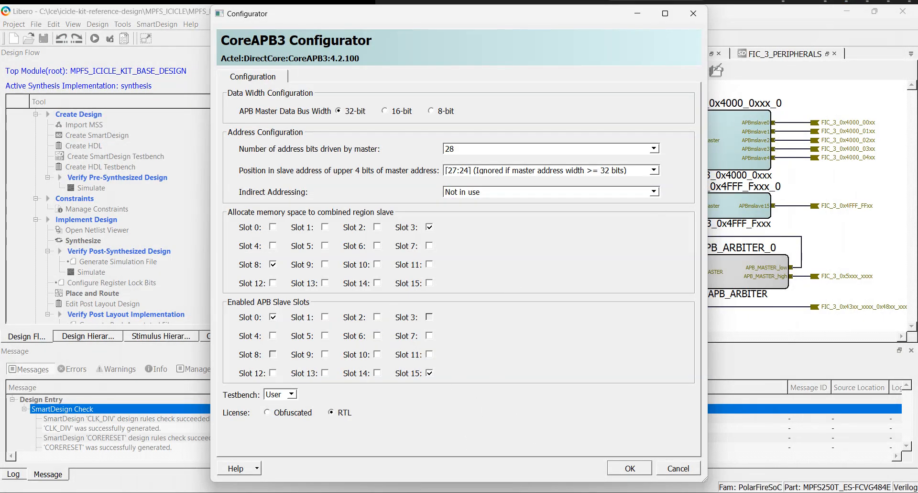
left_click(641, 468)
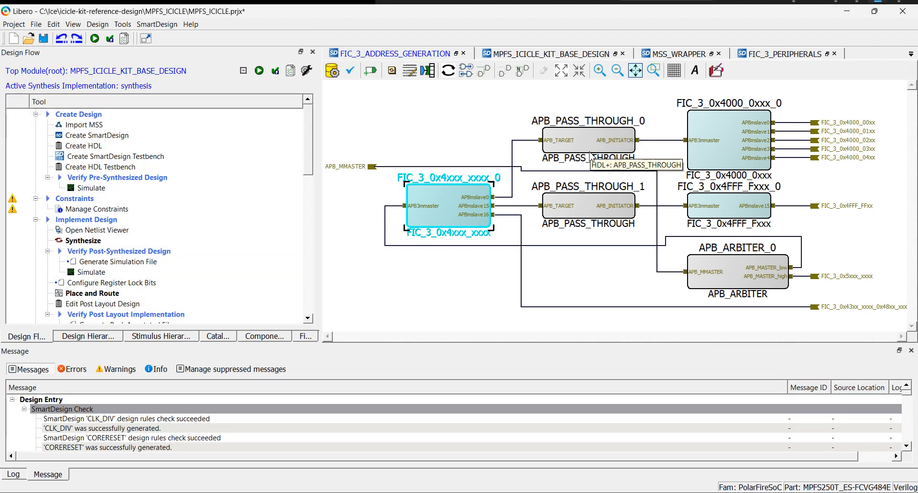
- Open the Verilog source of APB_PASS_THROUGH_0 and go past the license header to the module code
mouse_move(600, 146)
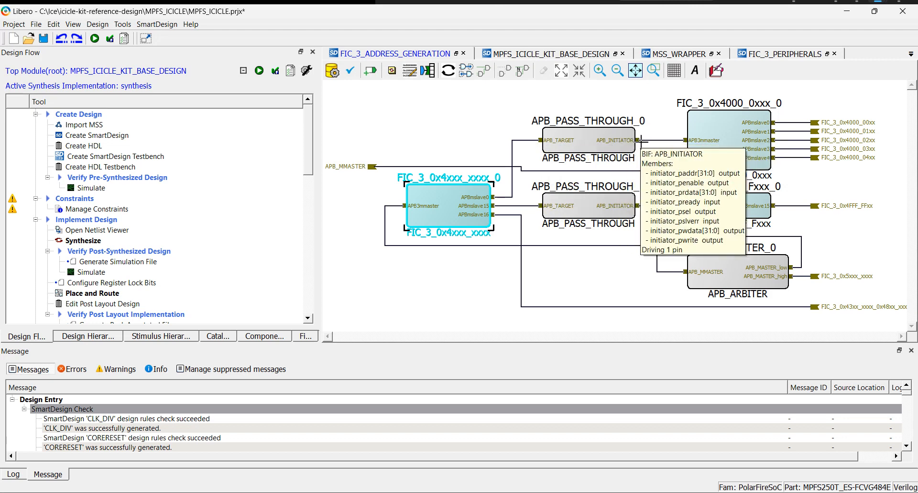
left_click(590, 139)
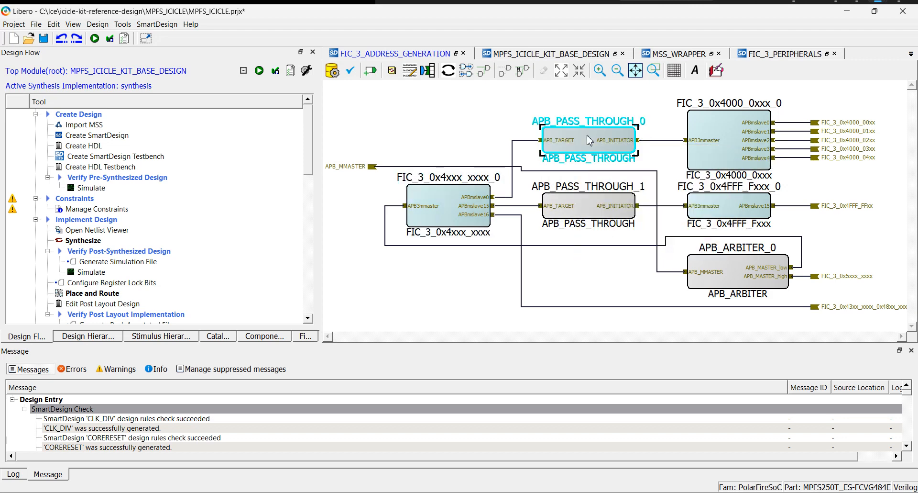
double_click(589, 139)
scroll(557, 156, "down", 4)
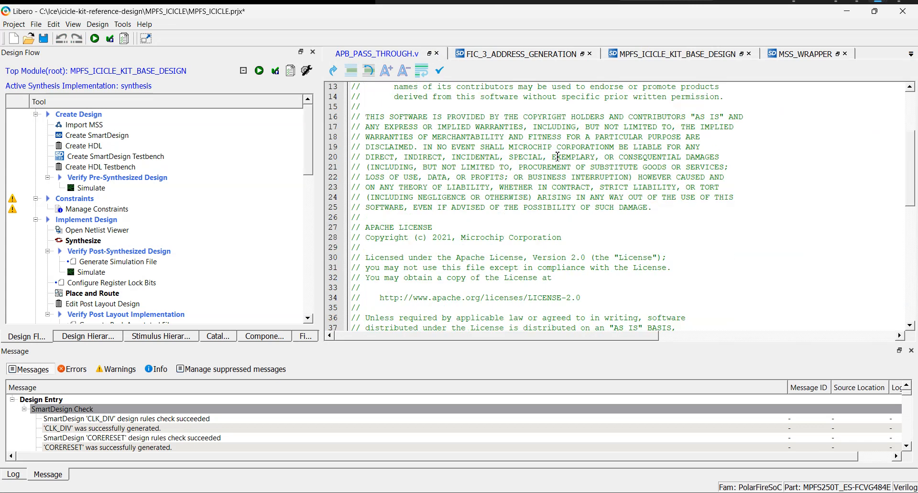
scroll(557, 156, "down", 12)
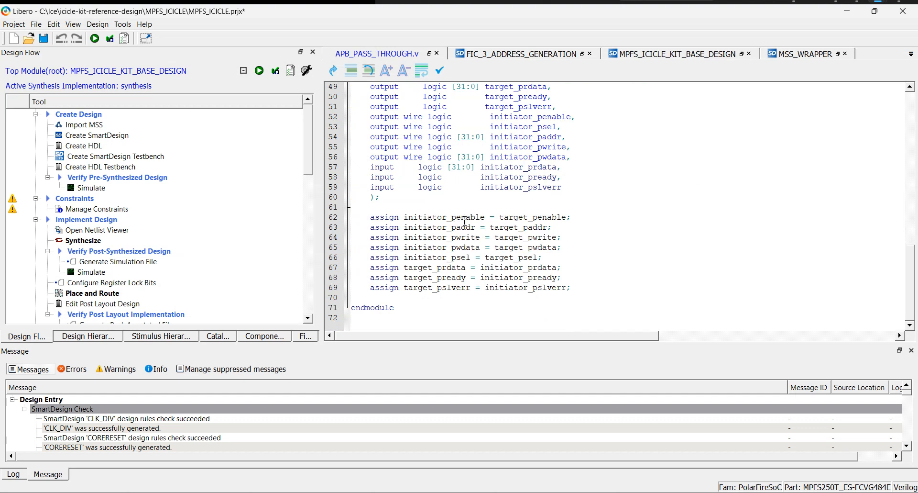
- Compare the target and initiator ports of the APB_PASS_THROUGH module with its assign statements, and close the source file
scroll(464, 221, "up", 4)
scroll(466, 220, "down", 3)
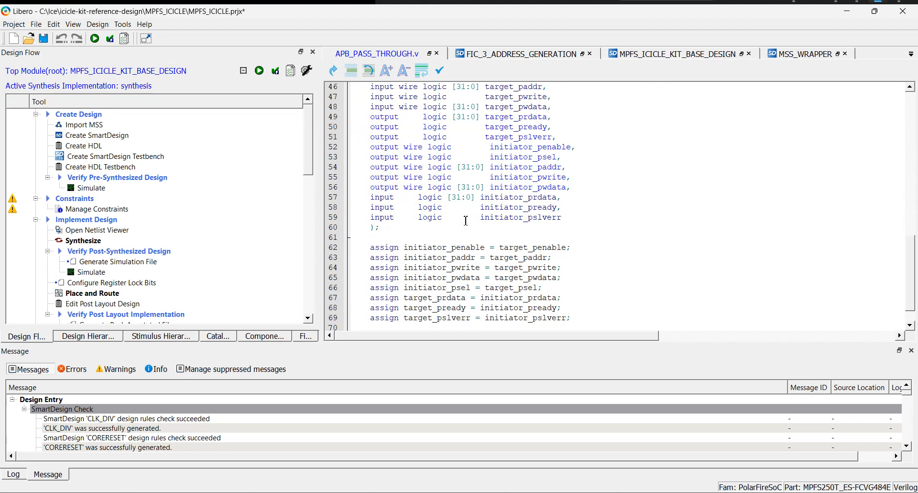
scroll(466, 220, "down", 1)
scroll(466, 220, "up", 3)
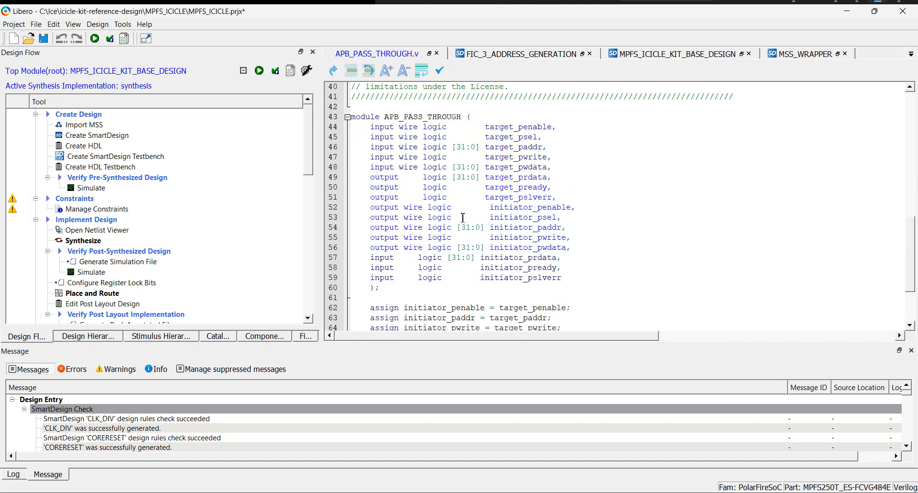
scroll(463, 218, "down", 1)
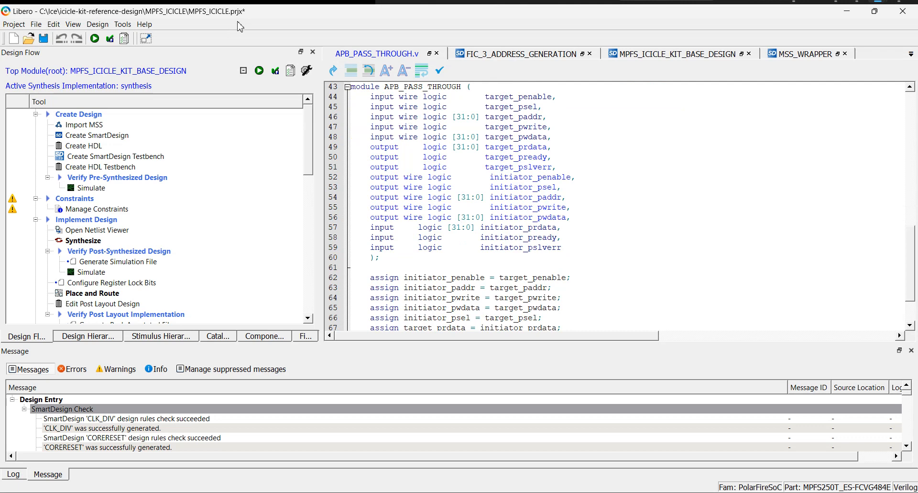
scroll(449, 186, "down", 2)
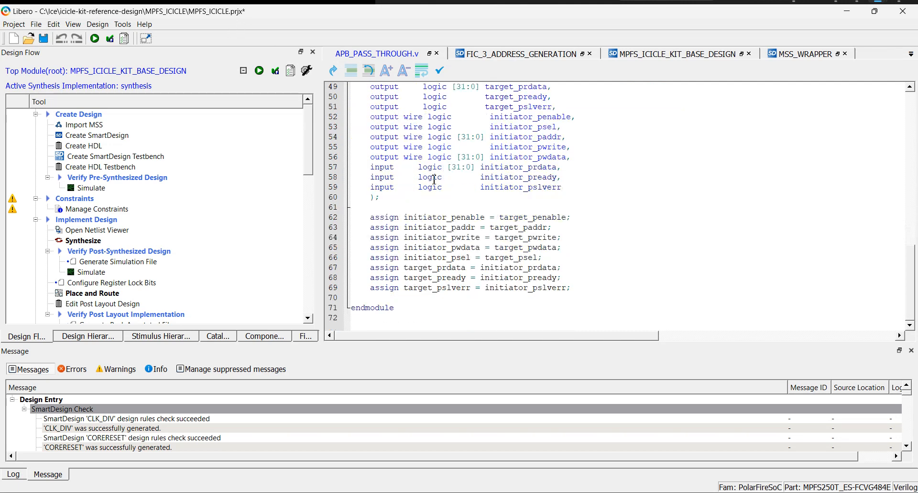
scroll(434, 179, "up", 2)
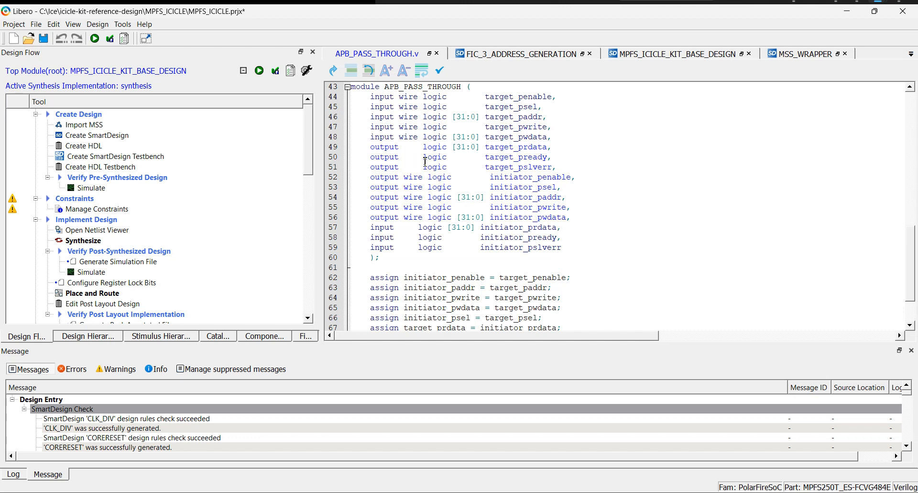
scroll(425, 161, "down", 2)
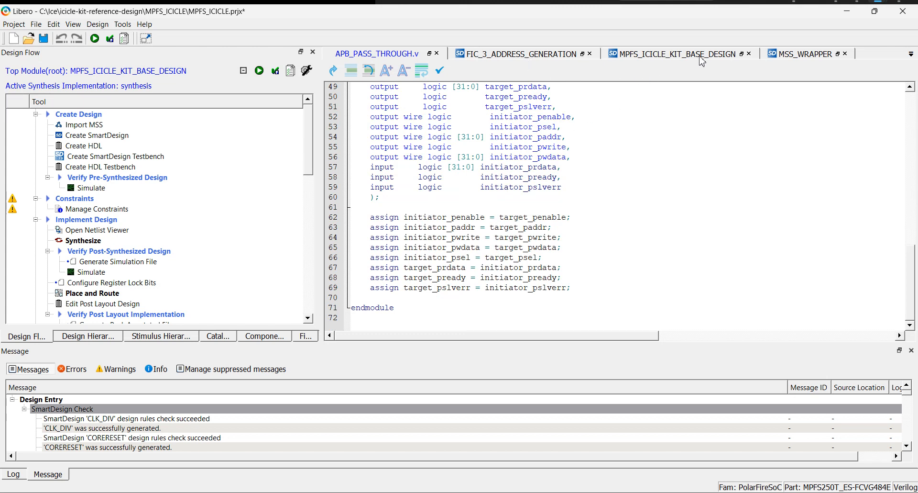
left_click(437, 53)
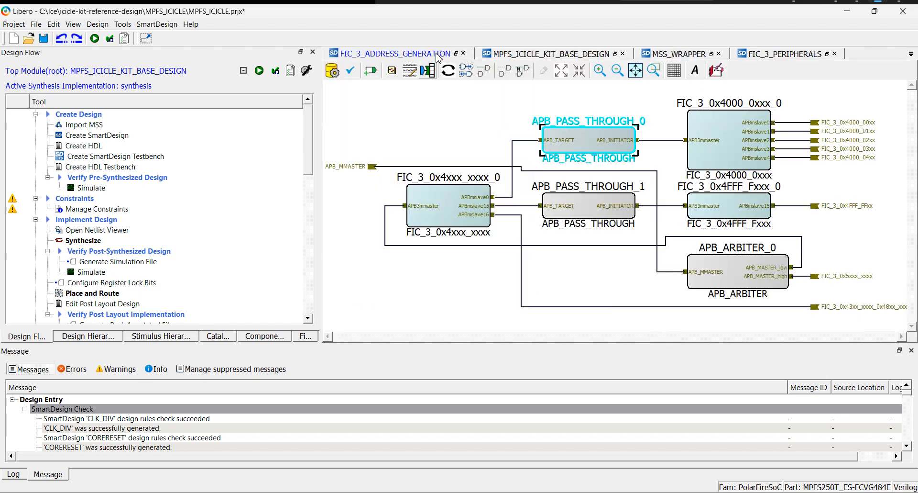
- Show the FIC_3_PERIPHERALS design and examine the CORE_I2C_C0_0_WRAPPER_1, COREGPIO_C0 and IHC_SUBSYSTEM_0 blocks with their output ports
left_click(796, 57)
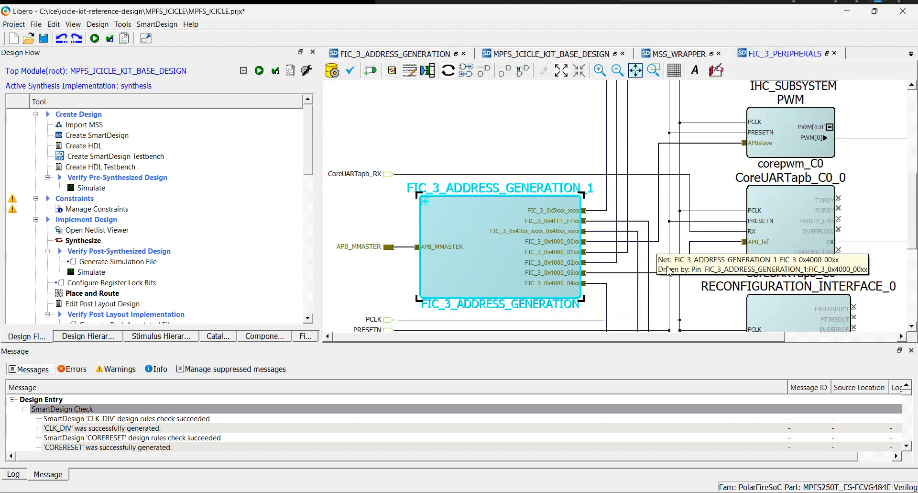
scroll(717, 297, "up", 10)
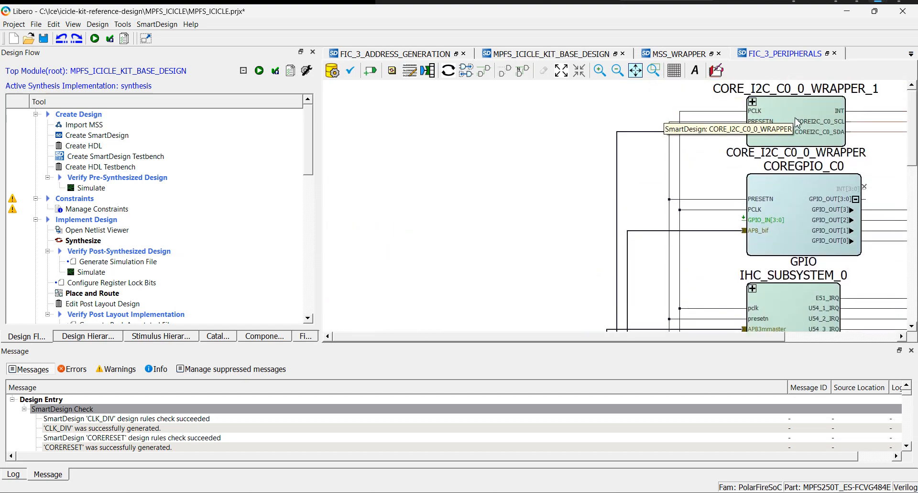
scroll(788, 115, "down", 3)
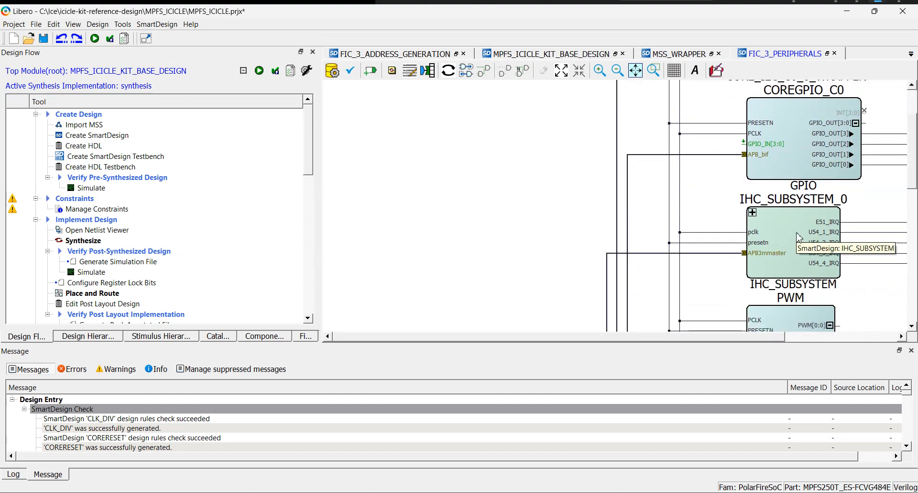
scroll(797, 234, "up", 1)
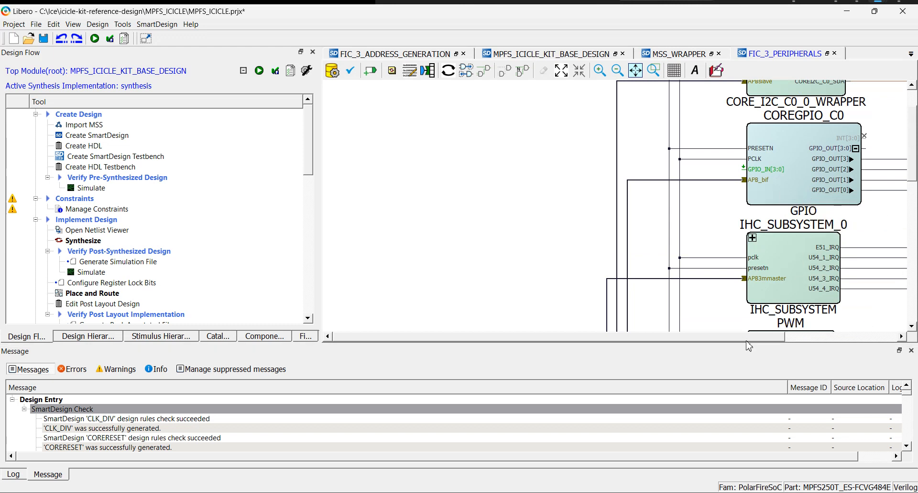
left_click_drag(750, 339, 884, 343)
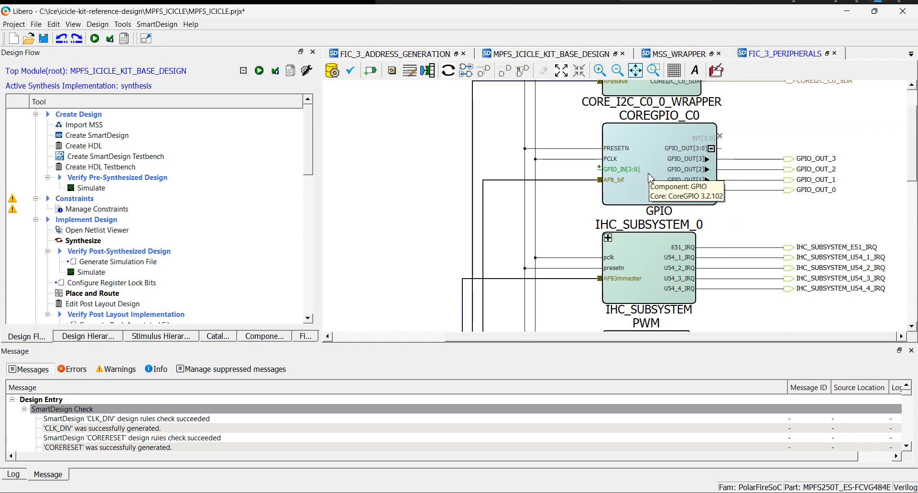
- Examine the PWM, CoreUARTapb_C0_0, RECONFIGURATION_INTERFACE_0, fabric_sd_emmc_demux_select_0 and RPi_ID_I2C blocks of FIC_3_PERIPHERALS
scroll(679, 258, "down", 3)
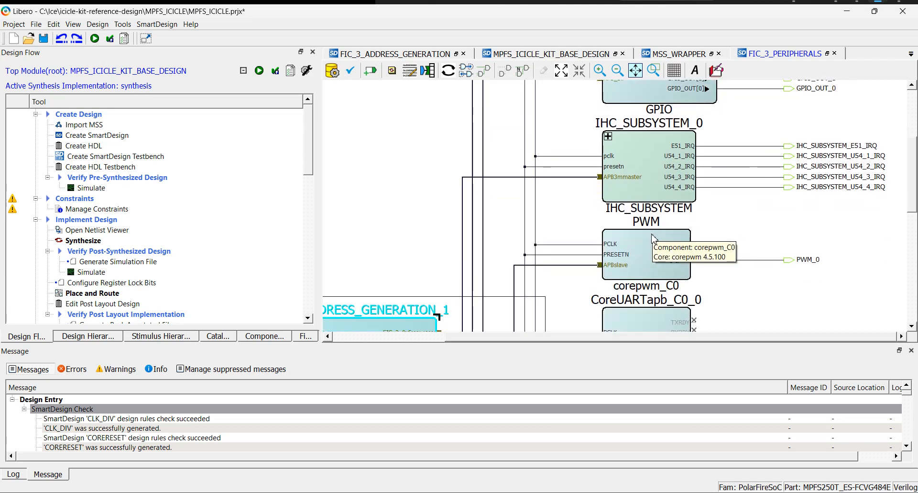
scroll(654, 237, "down", 6)
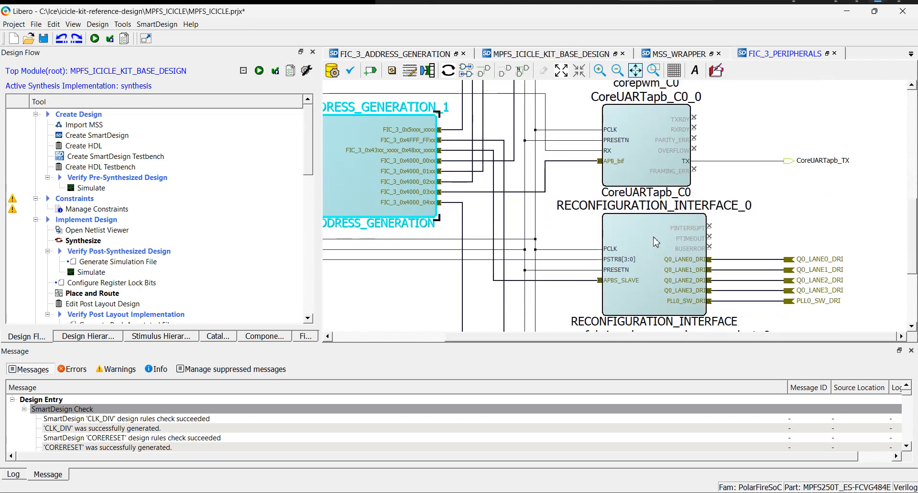
scroll(656, 242, "down", 5)
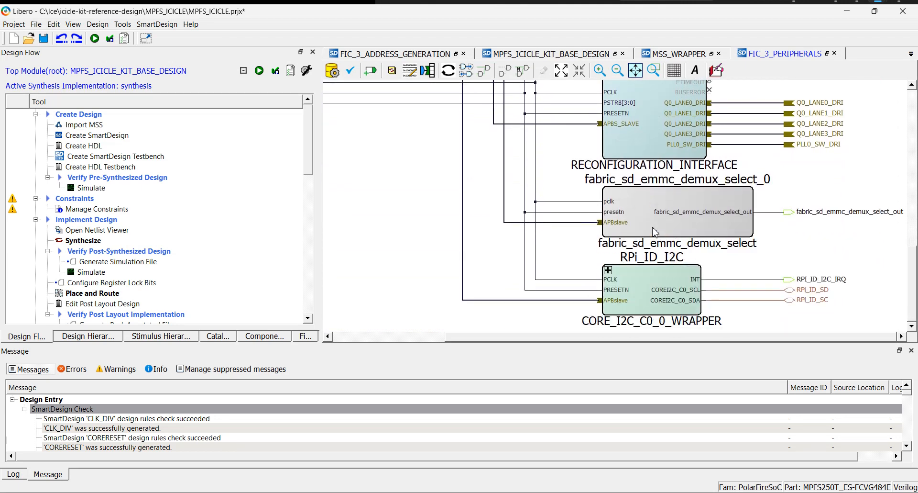
scroll(654, 231, "up", 11)
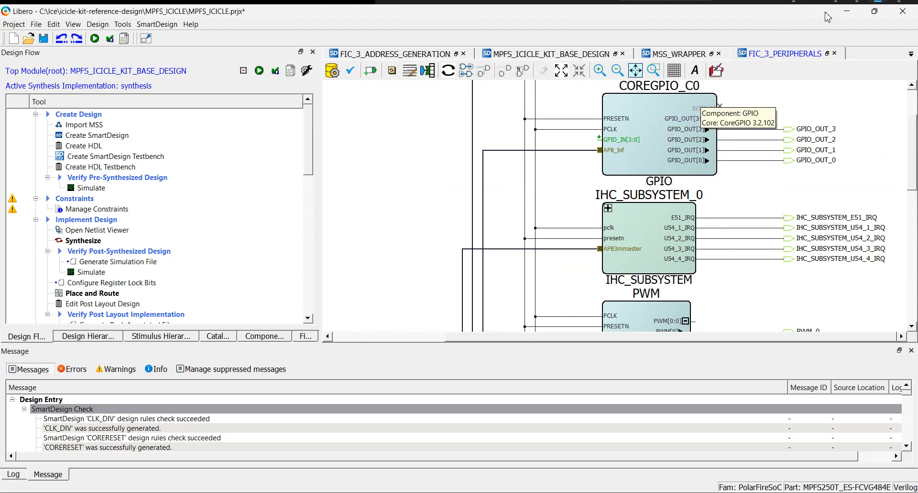
- Close the FIC_3_PERIPHERALS, MSS_WRAPPER, IHC_SUBSYSTEM, CLOCKS_AND_RESETS and MPFS_ICICLE_KIT_BASE_DESIGN designs
left_click(834, 54)
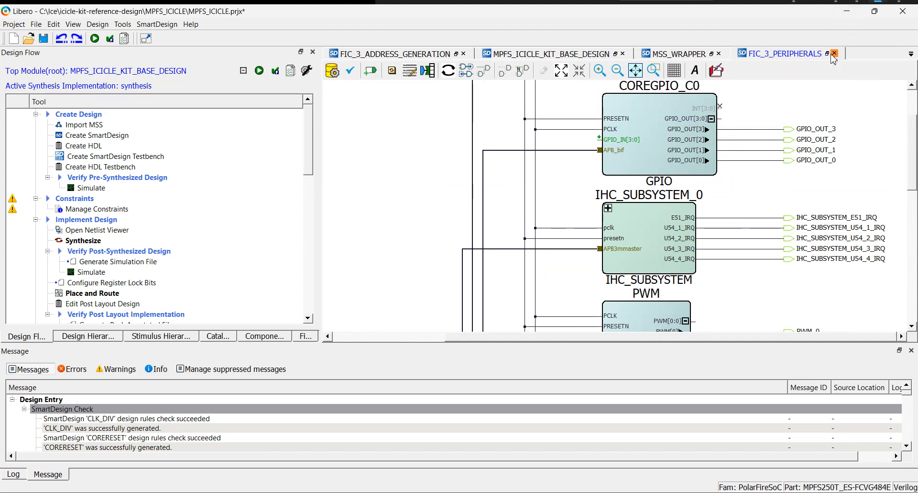
left_click(719, 54)
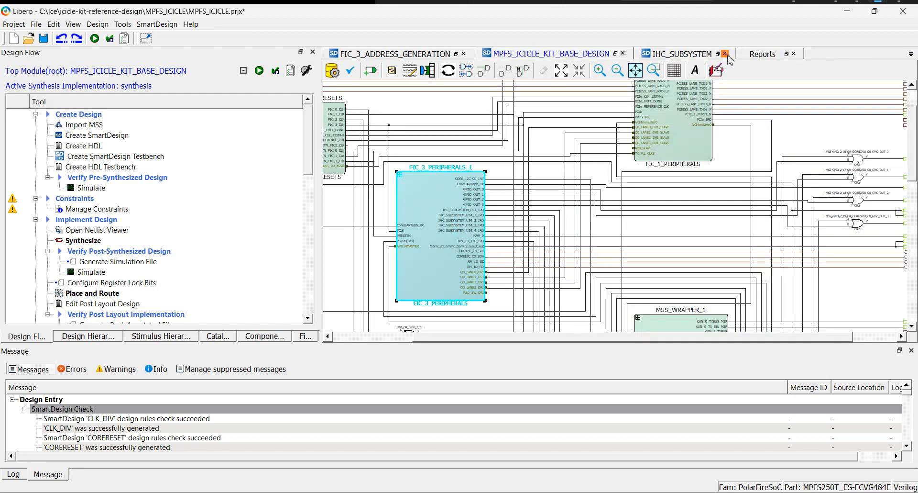
left_click(725, 53)
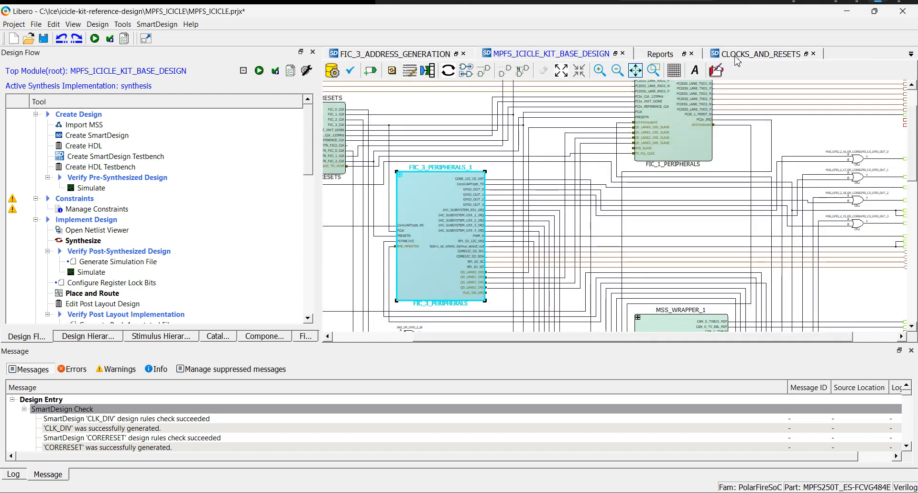
left_click(814, 54)
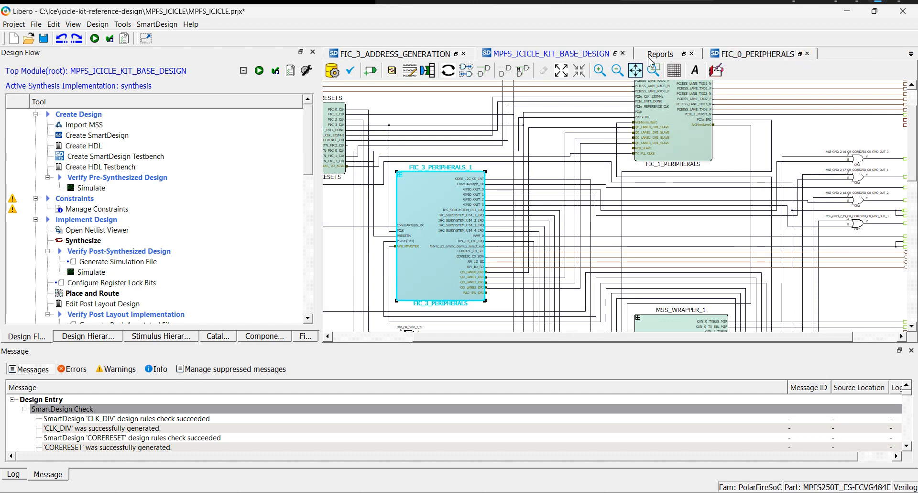
left_click(623, 54)
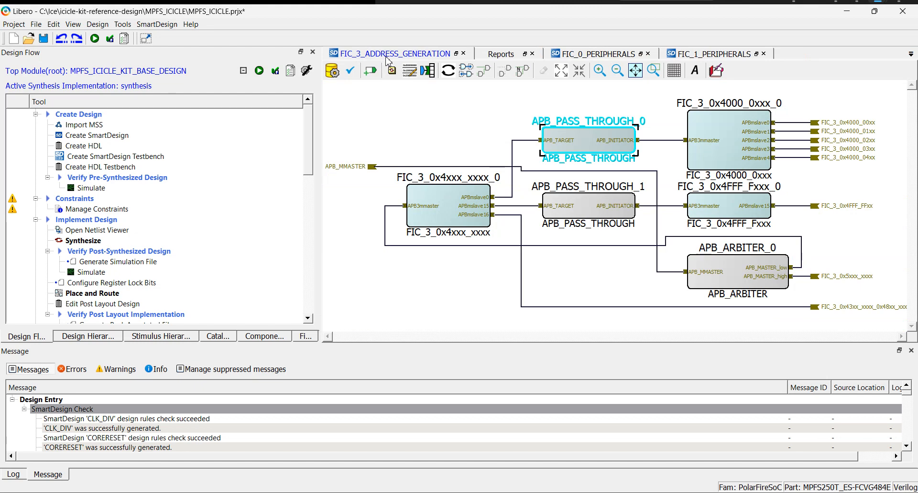
scroll(339, 120, "up", 1)
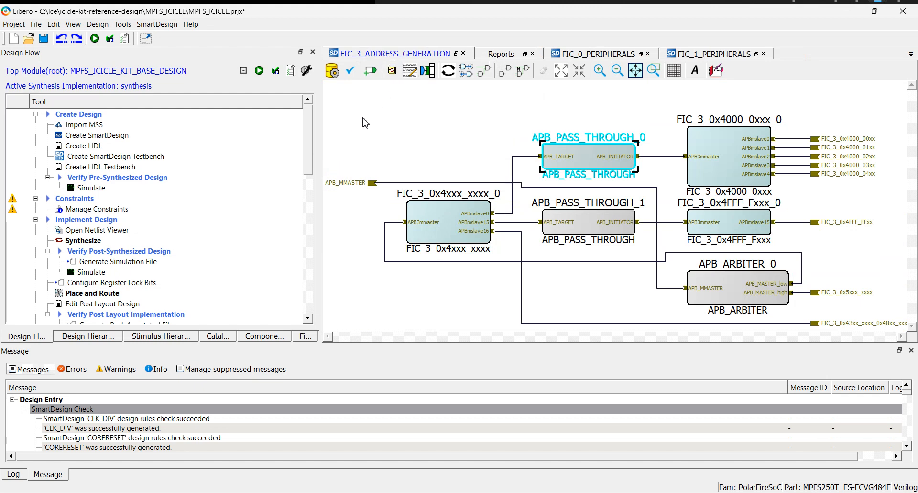
scroll(373, 121, "down", 1)
scroll(387, 116, "up", 1)
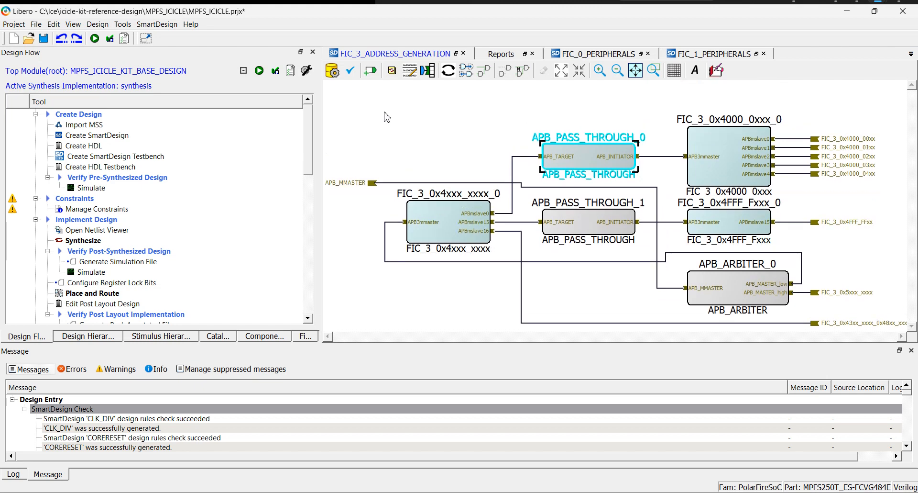
- Close the FIC_3_ADDRESS_GENERATION, CORE_I2C_C0_0_WRAPPER and FIC_1_PERIPHERALS designs
left_click(463, 53)
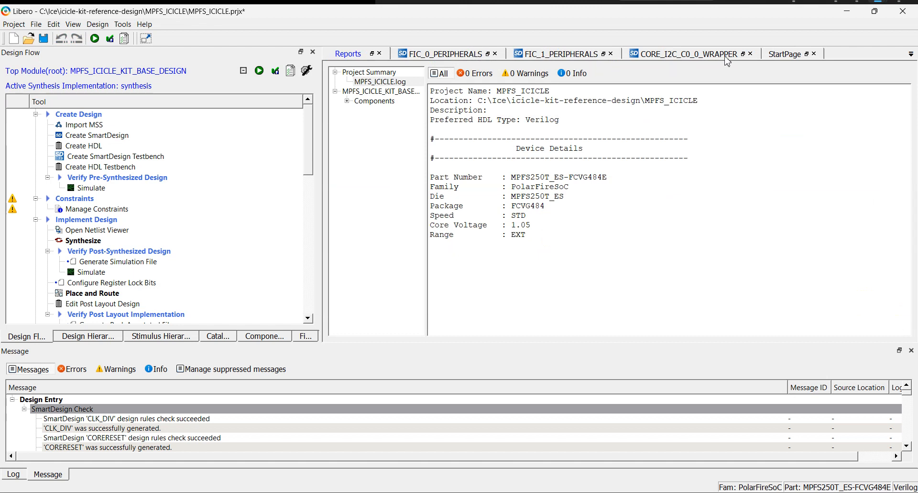
left_click(750, 54)
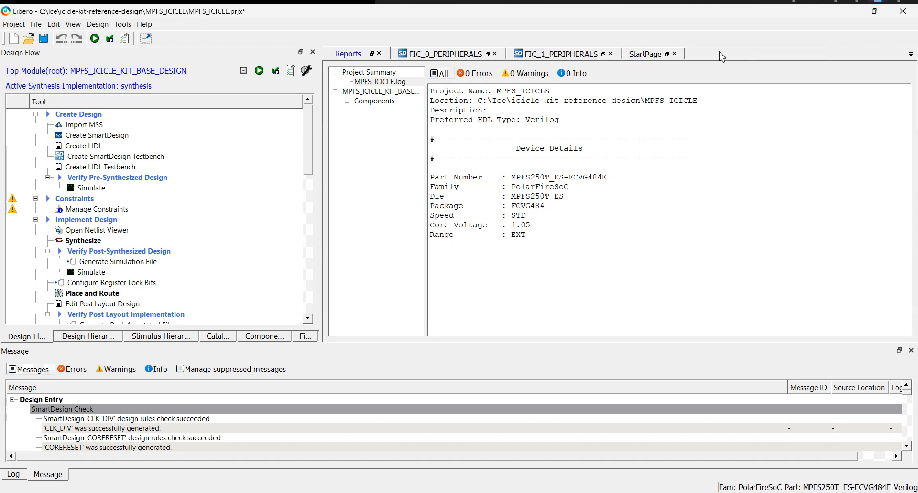
left_click(611, 54)
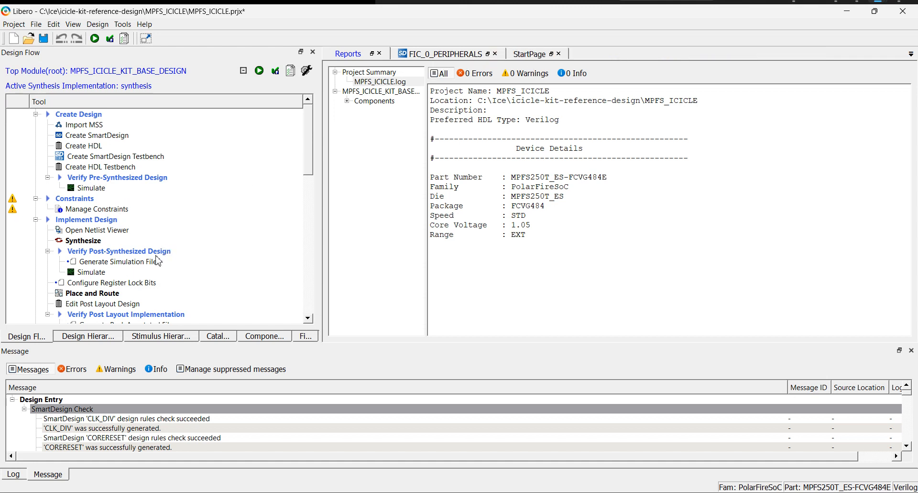
- Open the MPFS_ICICLE_KIT_BASE_DESIGN SmartDesign from the design hierarchy
left_click(105, 337)
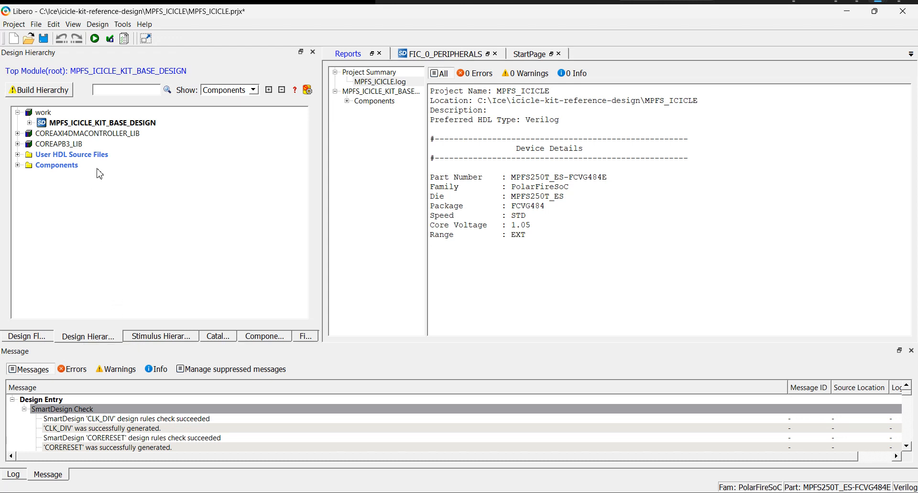
mouse_move(95, 124)
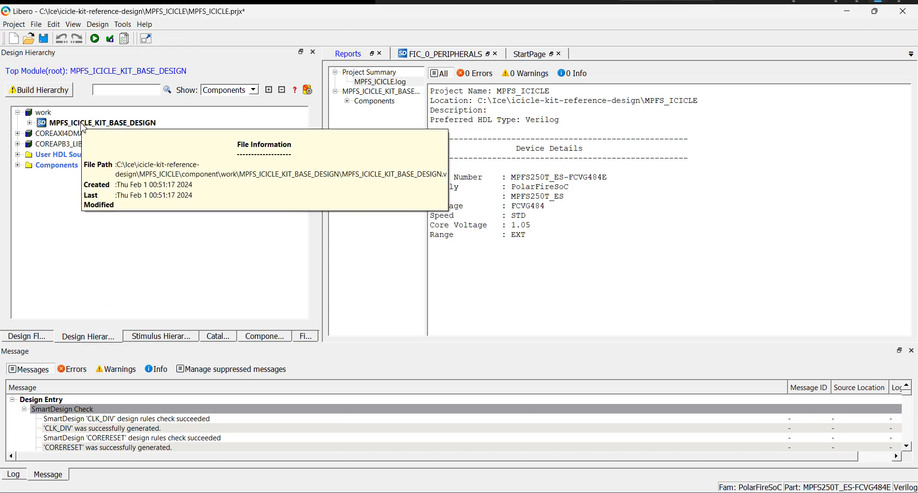
double_click(88, 124)
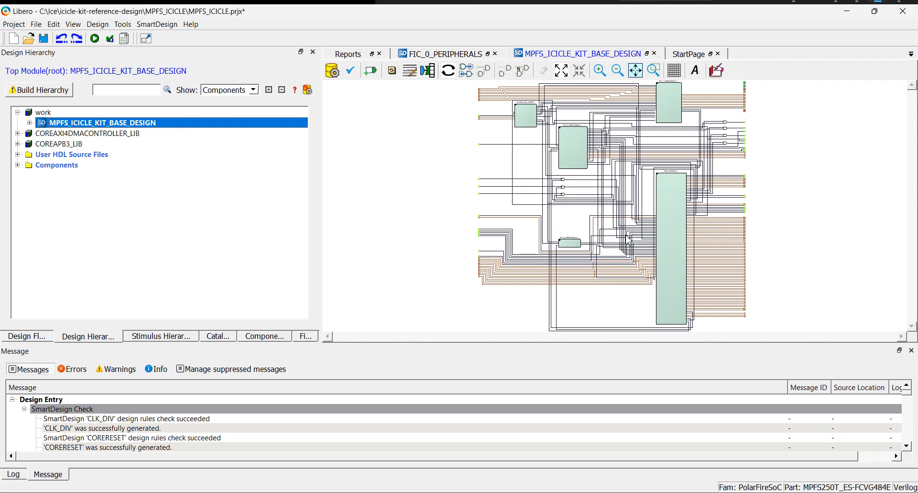
- Examine the MSS_WRAPPER_1 block in the base design, from its CAN and GPIO outputs down to the FIC AXI4 target ports
scroll(671, 248, "up", 4, "ctrl")
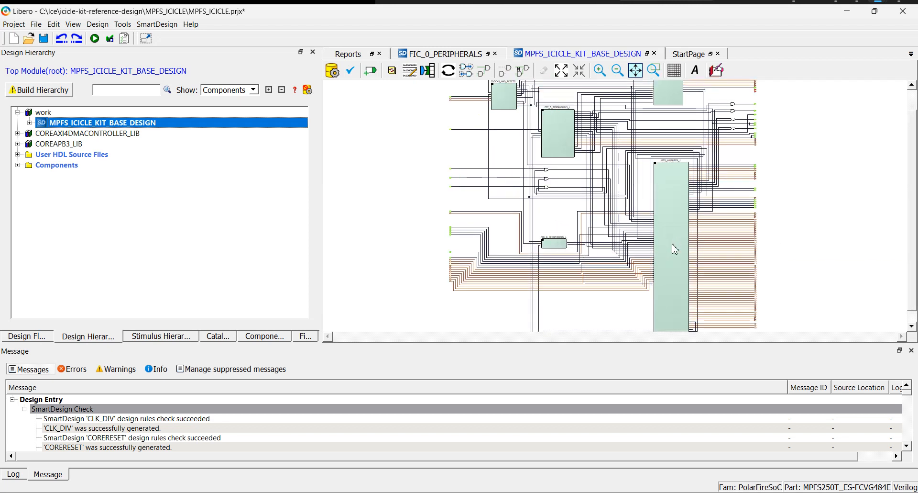
scroll(670, 249, "down", 3, "ctrl")
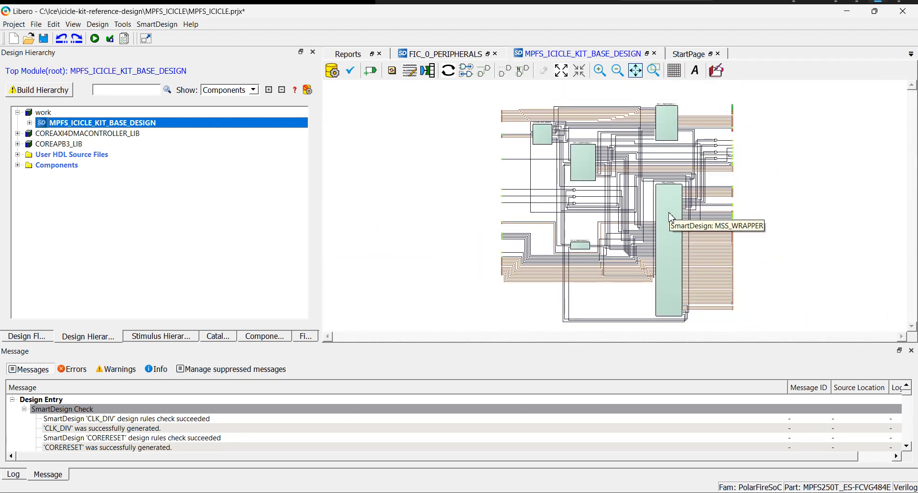
scroll(670, 216, "up", 4, "ctrl")
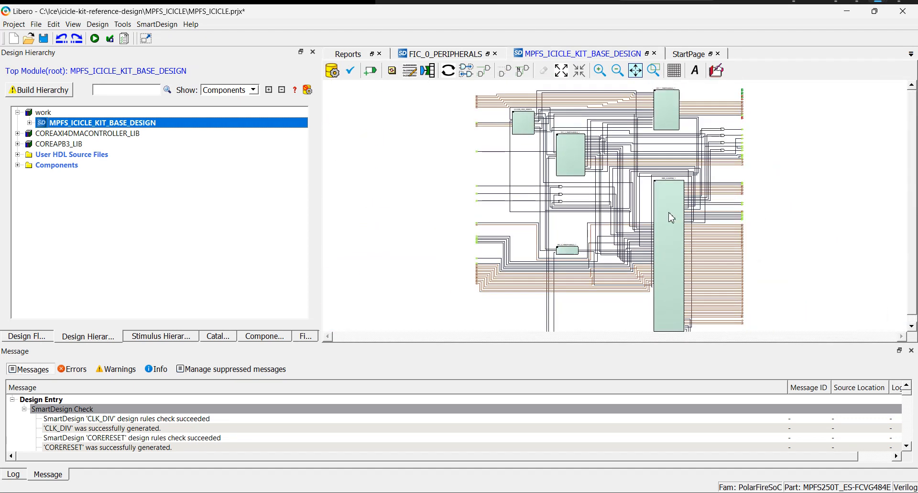
scroll(672, 217, "up", 2, "ctrl")
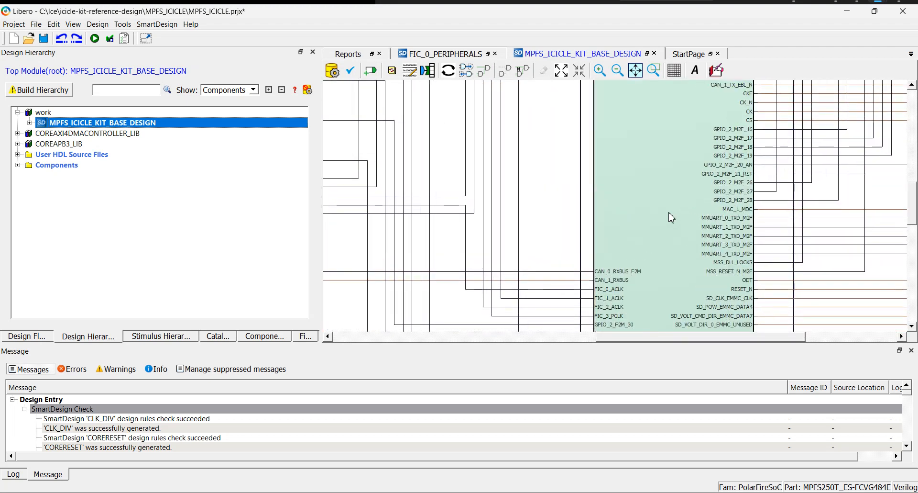
scroll(672, 218, "up", 3)
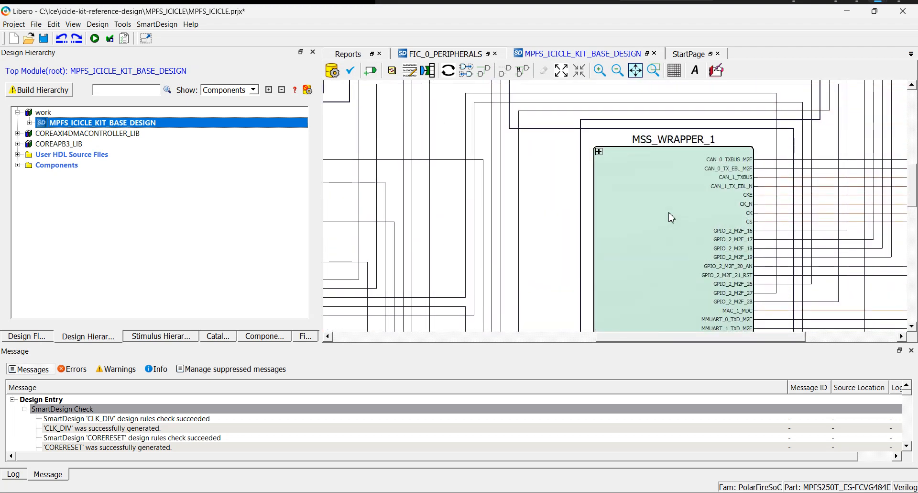
scroll(671, 217, "up", 3)
scroll(671, 217, "down", 12)
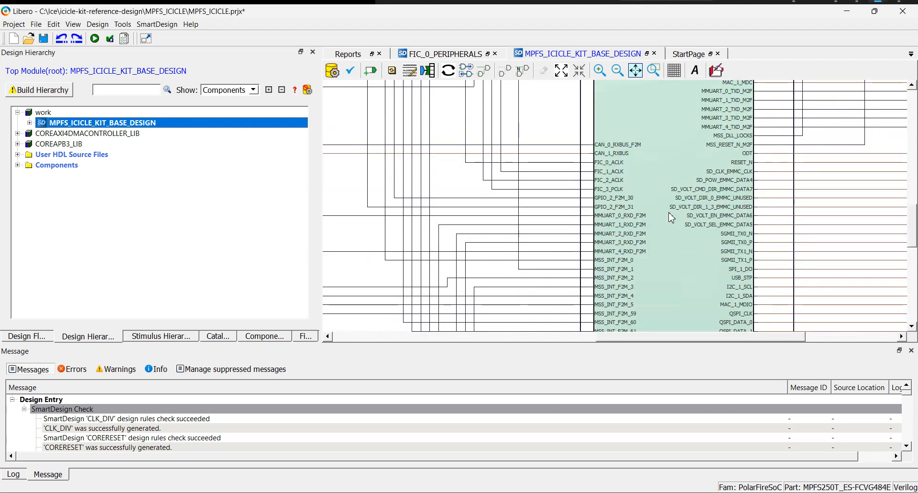
scroll(672, 218, "down", 2)
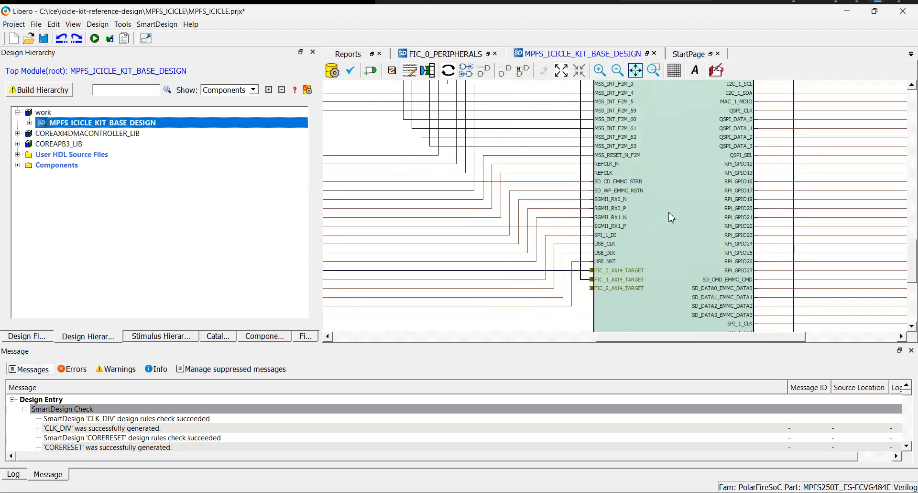
- Follow the MSS_WRAPPER_1 nets to the top-level ports, from the USB, SPI and DQ ports up to the COREI2C_C0 ports
scroll(672, 217, "left", 9)
scroll(672, 218, "right", 8)
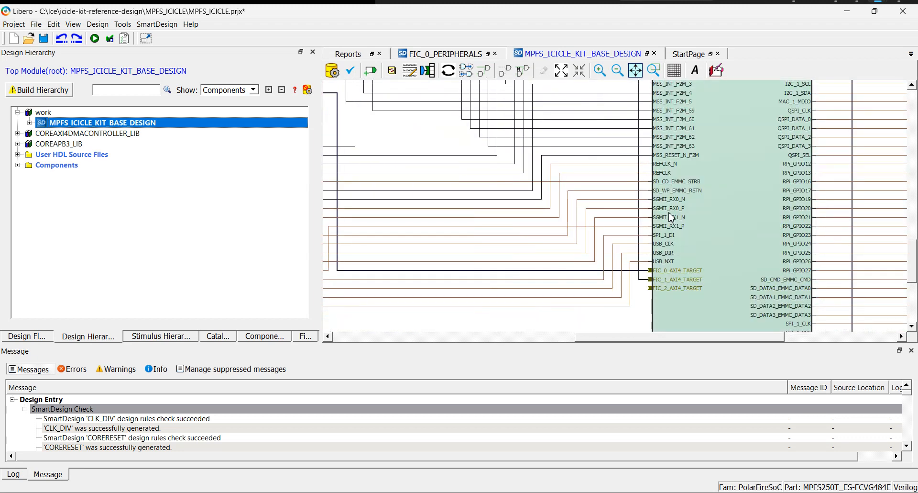
scroll(671, 218, "right", 5)
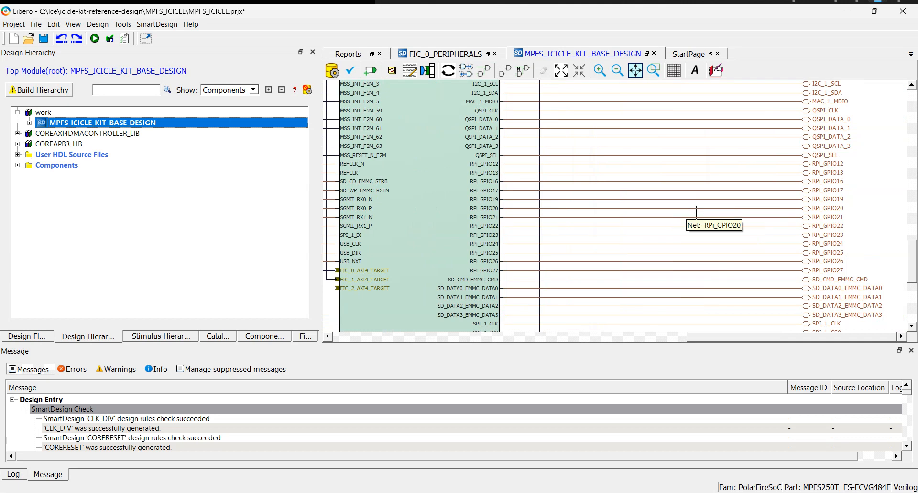
scroll(711, 223, "down", 6)
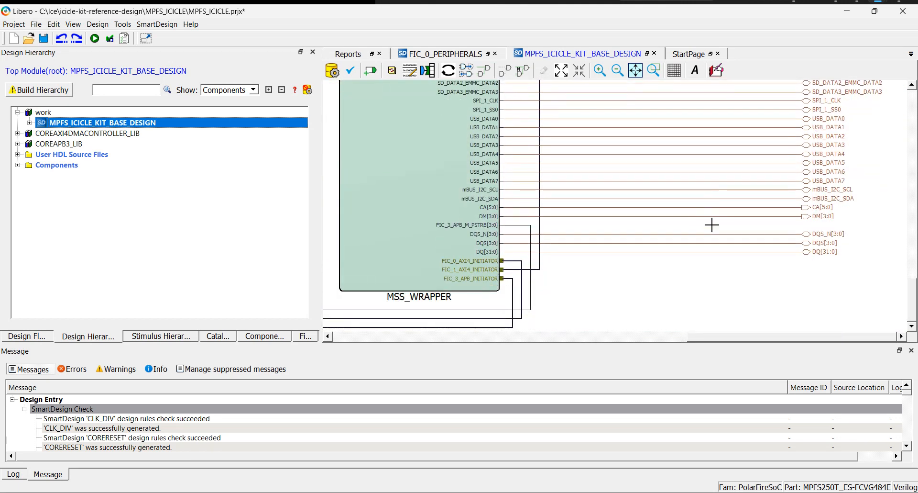
scroll(712, 225, "up", 15)
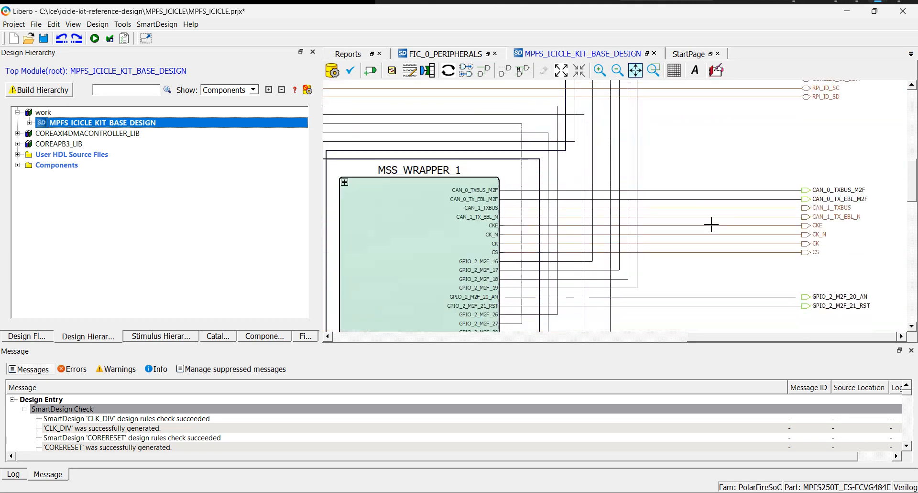
scroll(712, 225, "up", 3)
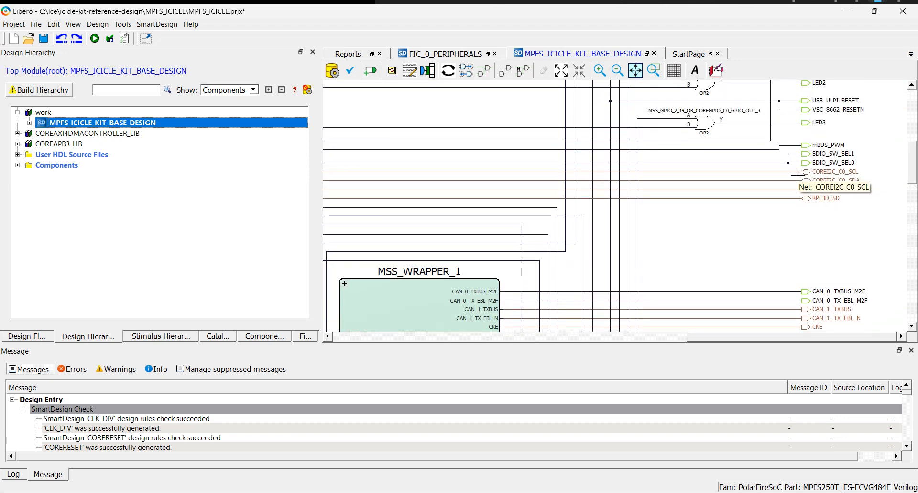
- Check the driver-tracing options of the COREI2C_C0_SCL net and port and of the SDIO_SW_SEL0 net
left_click(799, 172)
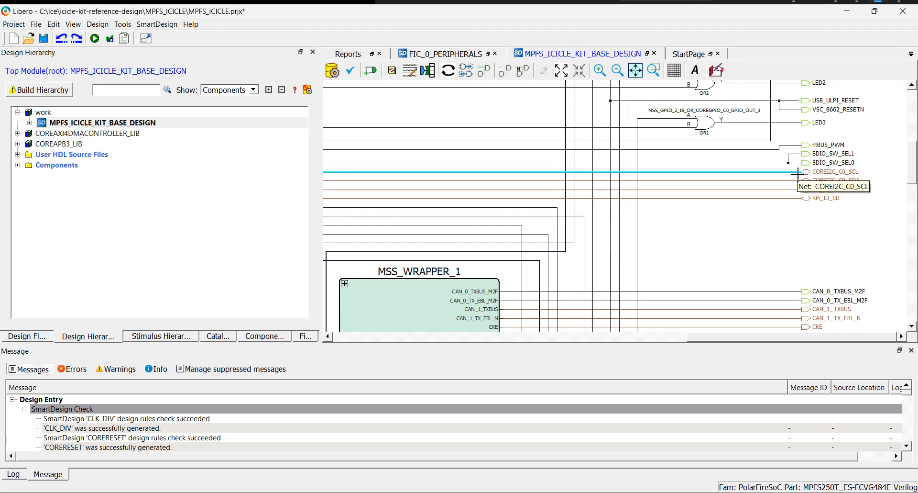
right_click(798, 174)
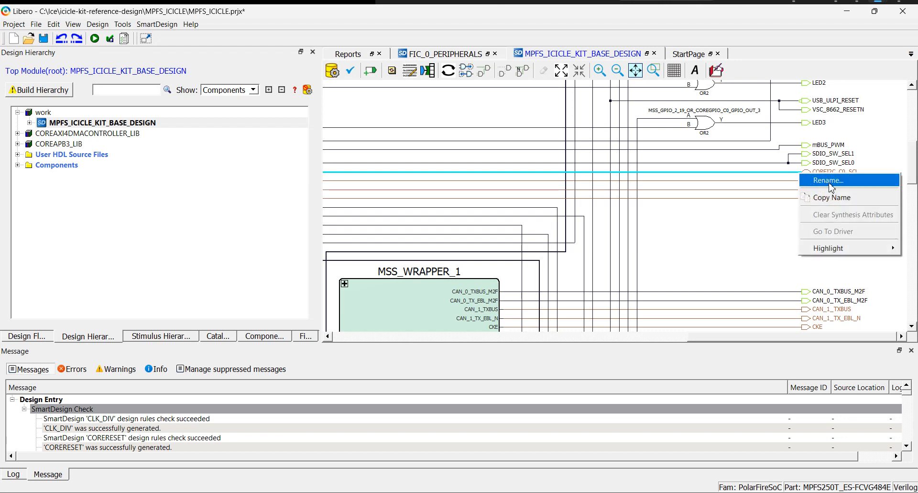
left_click(788, 174)
left_click(806, 172)
right_click(806, 172)
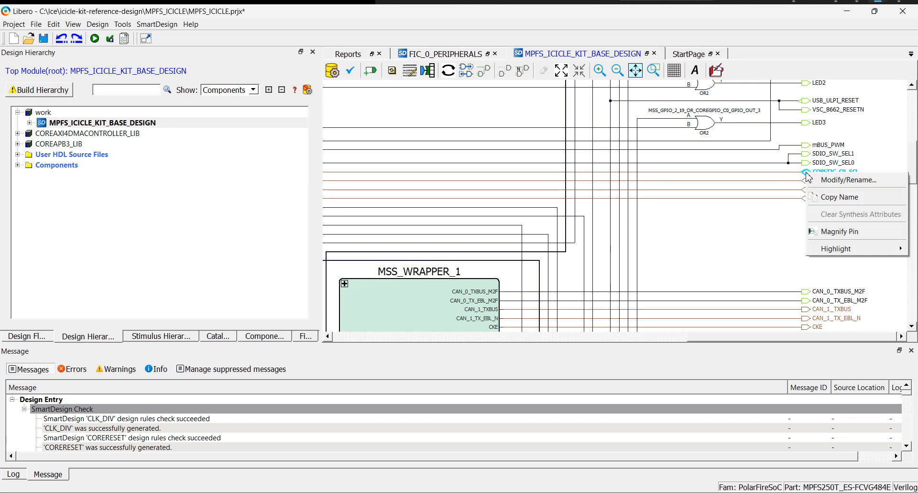
left_click(764, 163)
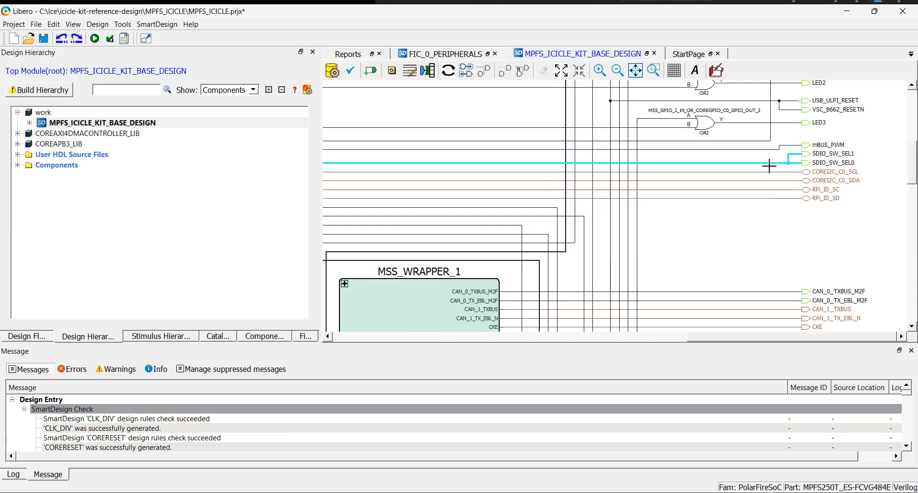
right_click(769, 165)
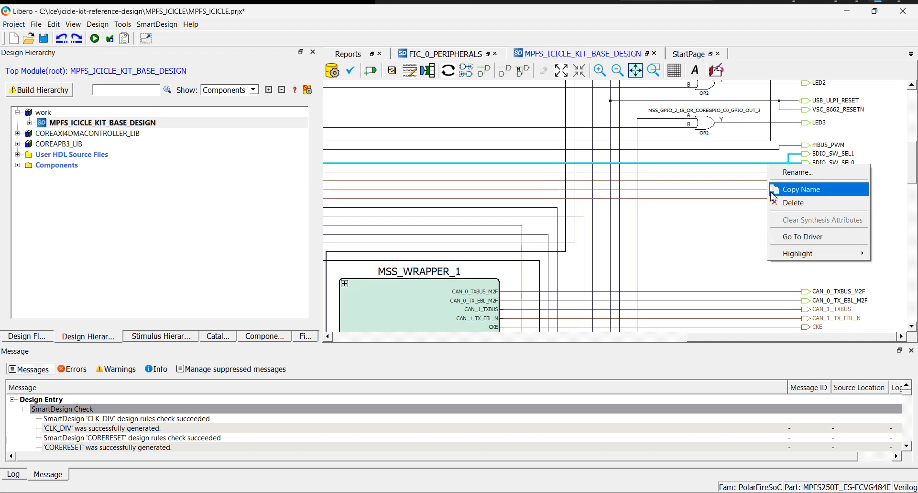
left_click(754, 171)
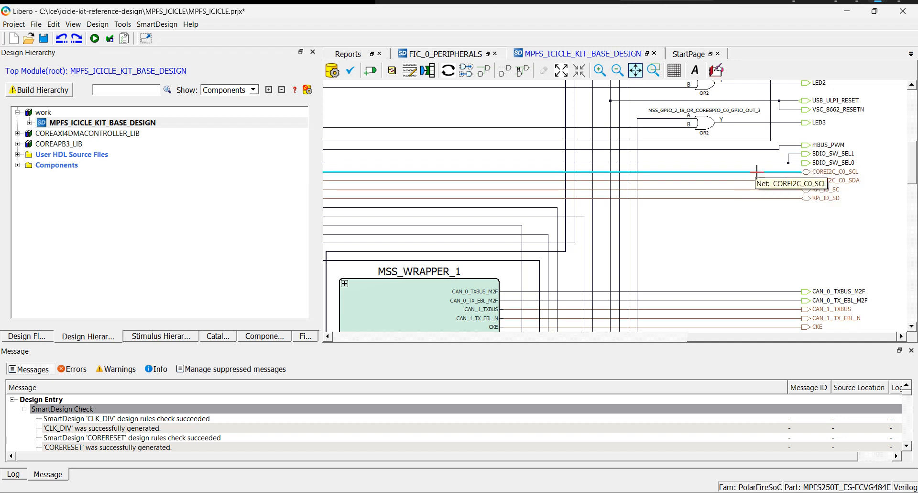
right_click(762, 173)
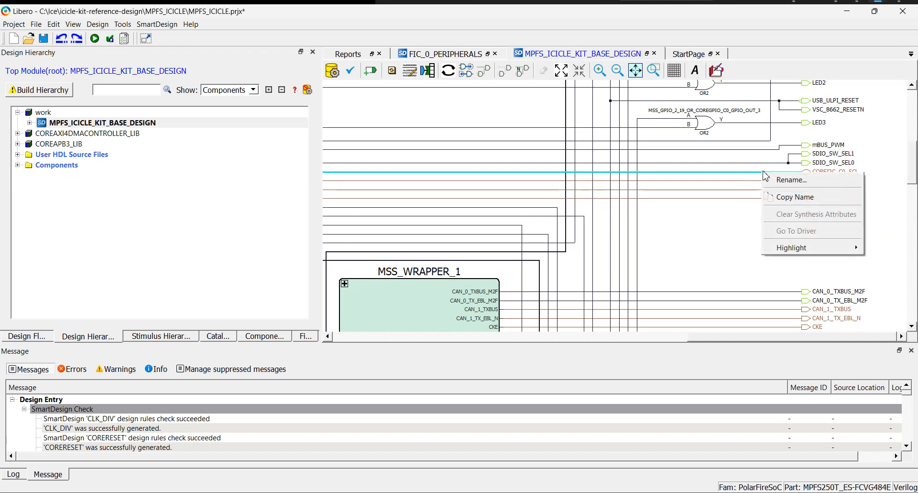
left_click(723, 206)
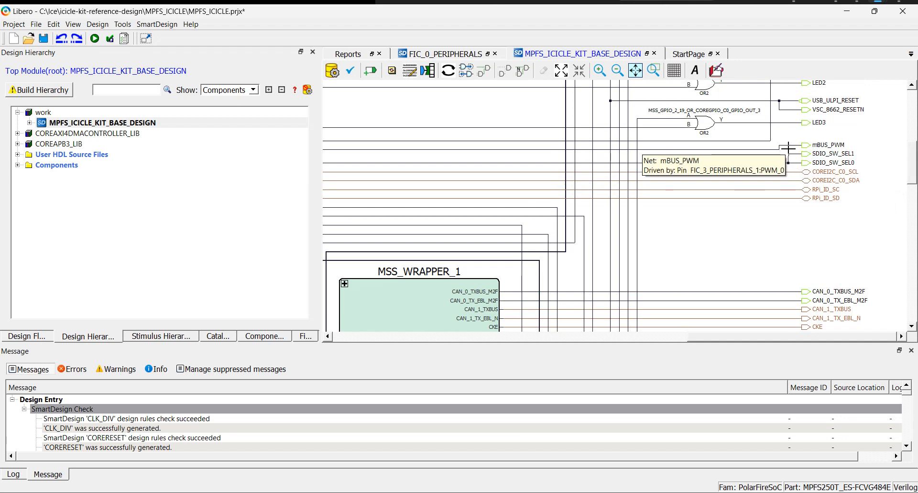
- Trace the mBUS_PWM net to its driver
left_click(785, 149)
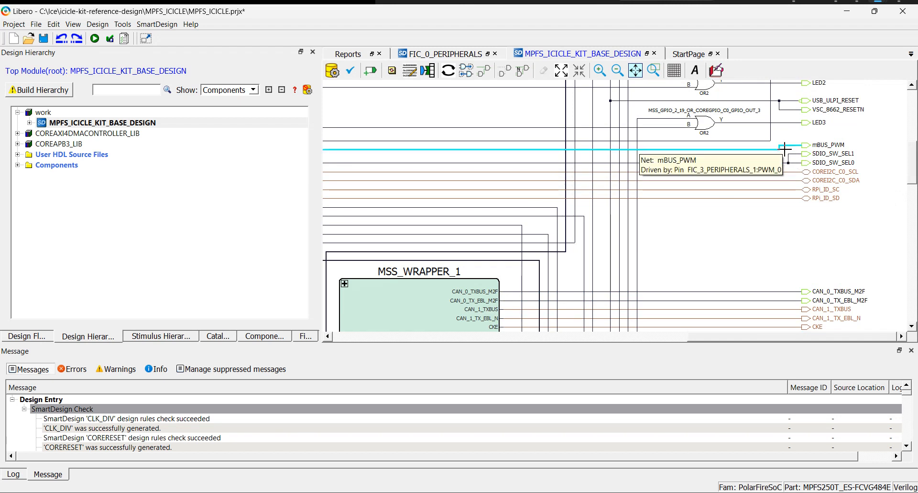
left_click_drag(780, 337, 798, 266)
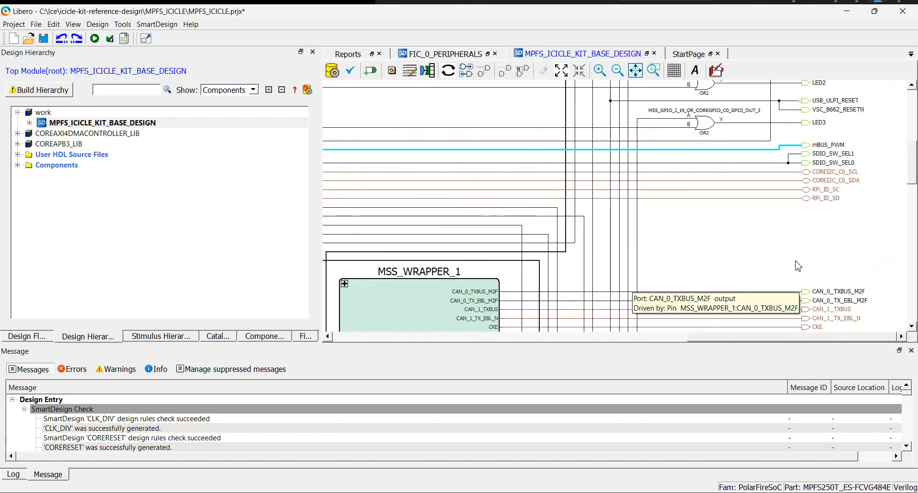
right_click(792, 149)
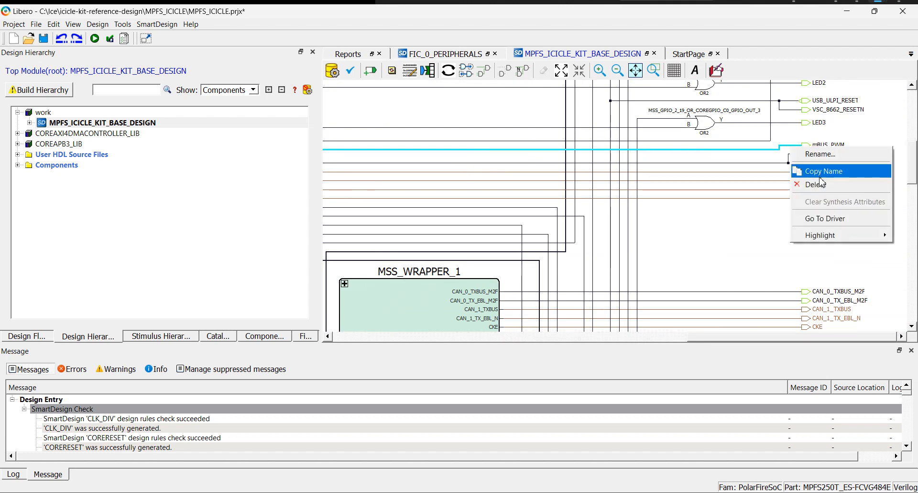
left_click(829, 218)
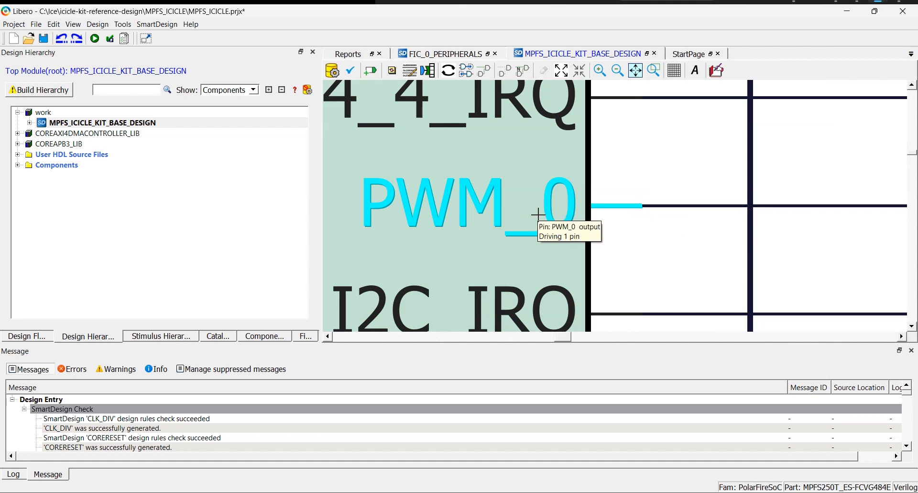
- Examine the FIC_3_PERIPHERALS_1 block around the driver pin and its connections, and show the design flow
scroll(538, 214, "up", 1)
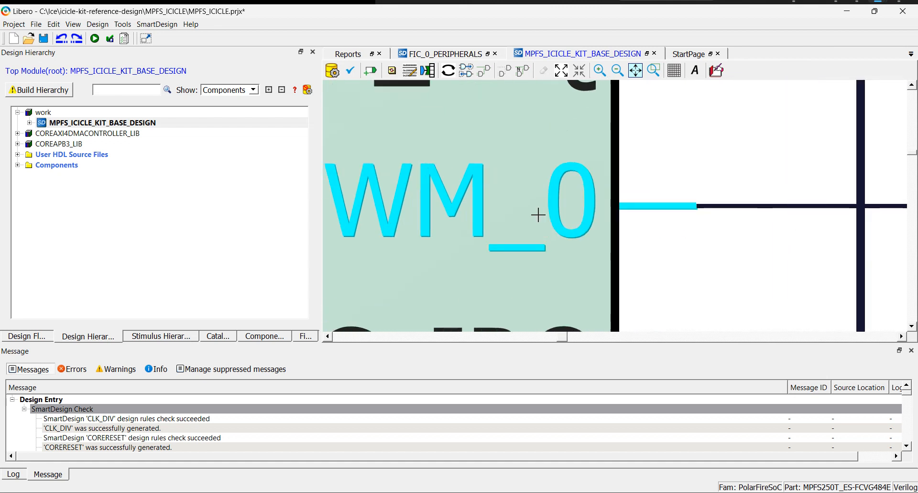
scroll(538, 214, "down", 2)
scroll(538, 214, "down", 4)
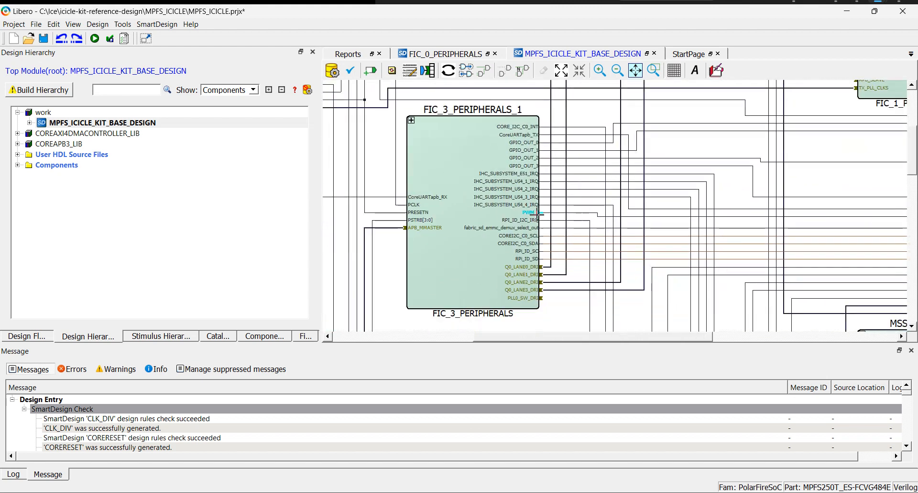
scroll(538, 212, "down", 2)
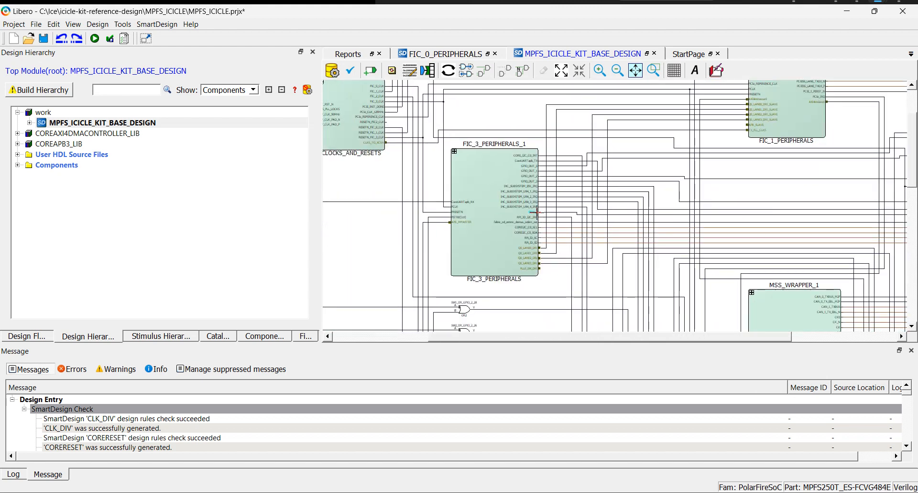
left_click_drag(569, 344, 475, 330)
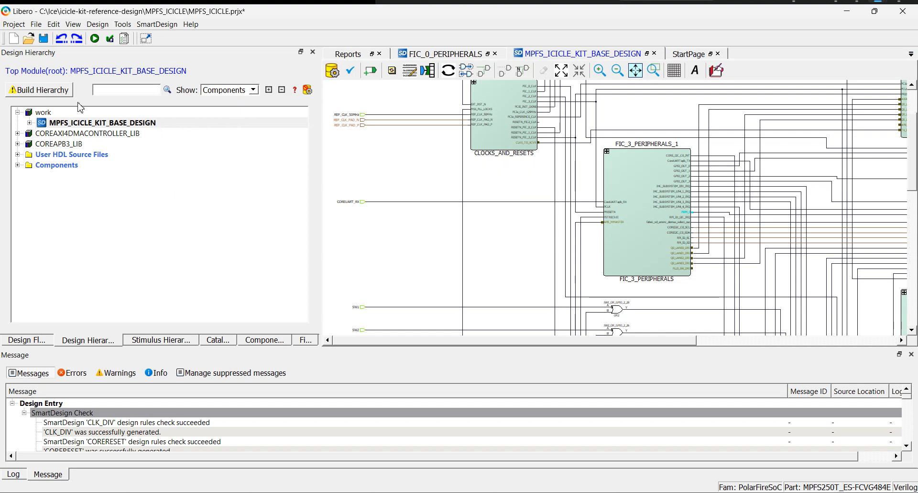
left_click(32, 341)
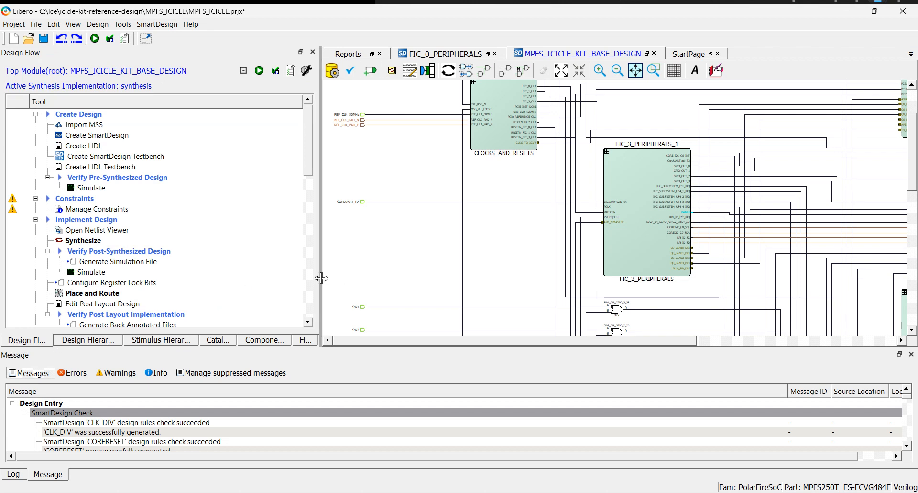
- Widen the design flow pane and examine its stages from Create Design through Program Design to Debug Design
left_click_drag(320, 278, 401, 293)
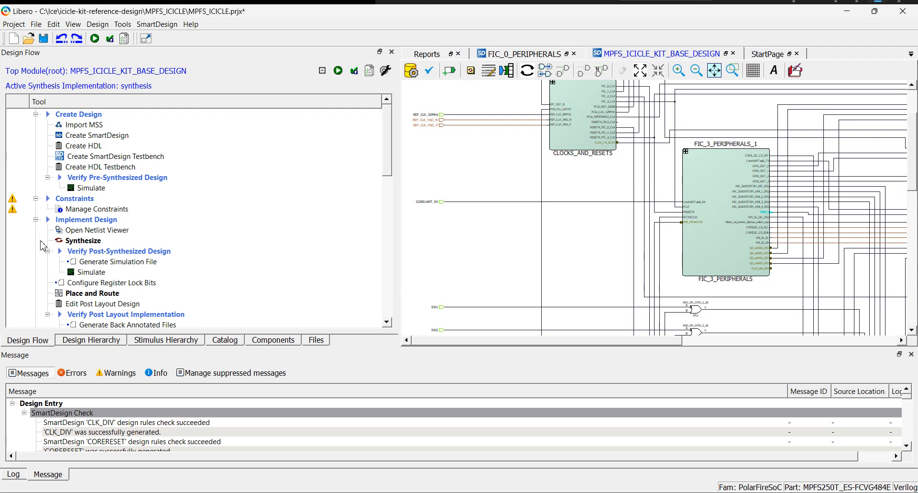
scroll(44, 234, "down", 6)
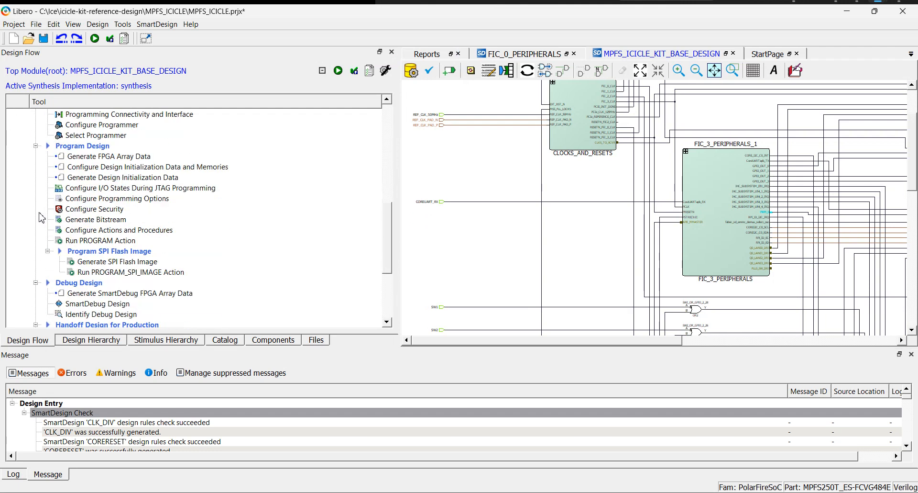
scroll(41, 213, "up", 6)
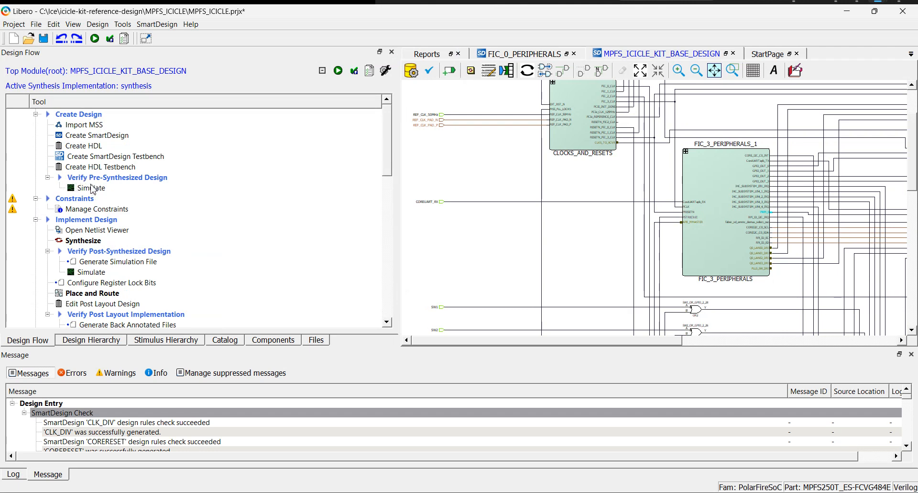
scroll(93, 269, "down", 1)
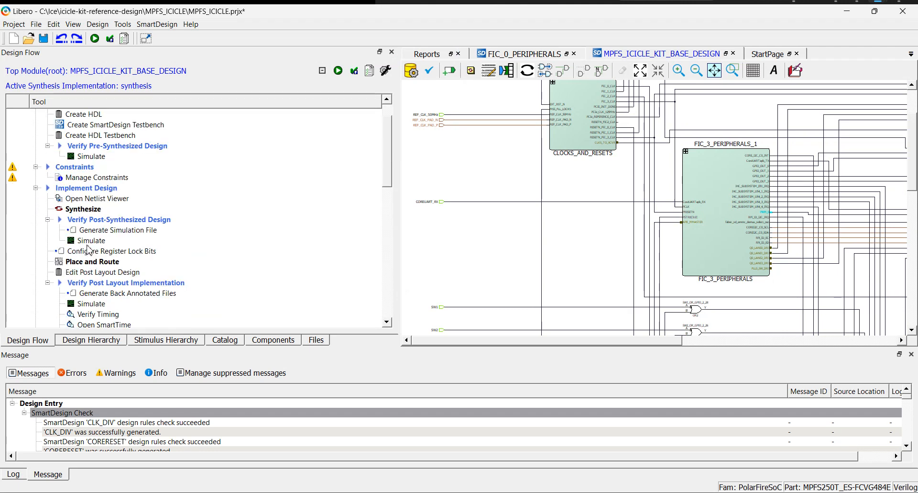
scroll(89, 251, "down", 3)
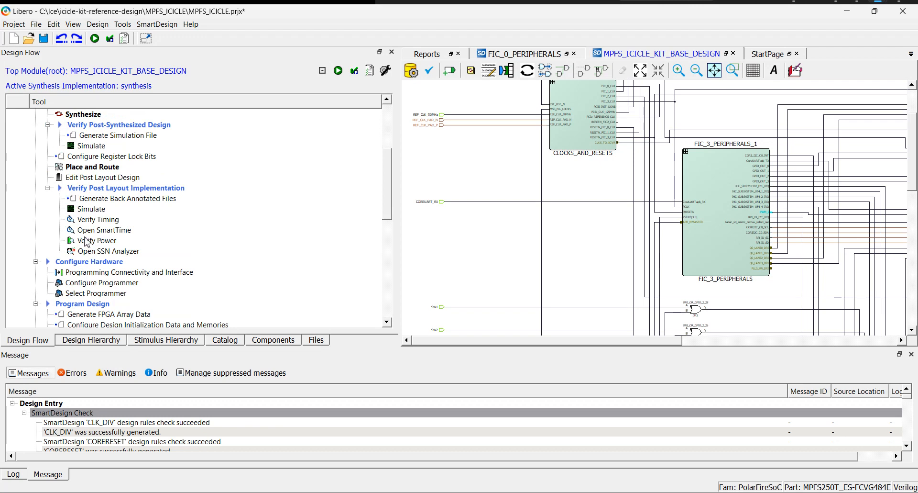
scroll(81, 232, "down", 2)
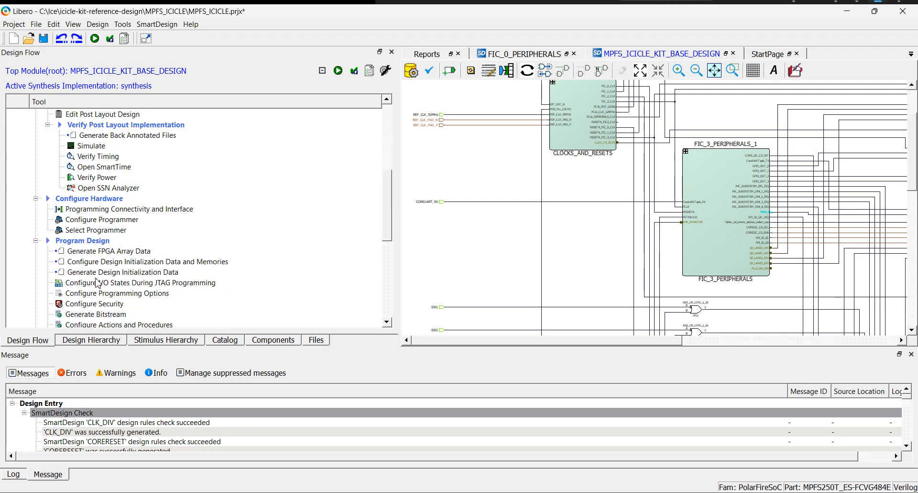
scroll(98, 280, "down", 2)
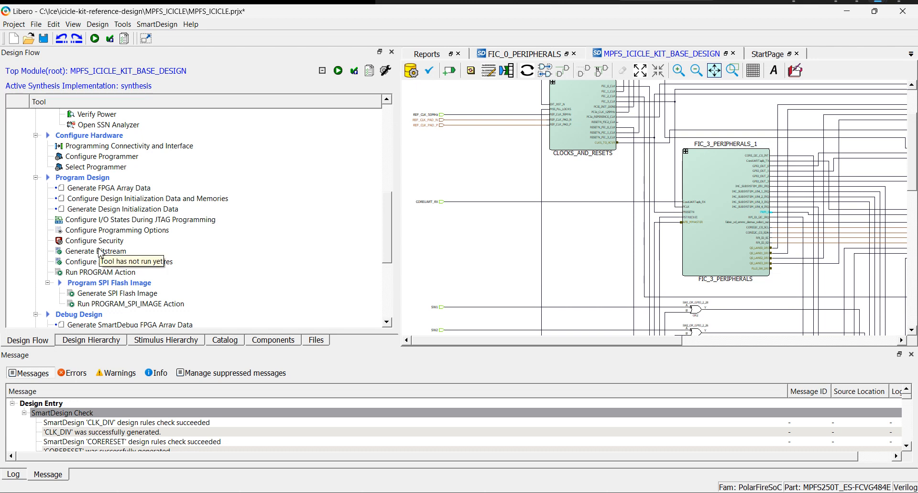
scroll(101, 254, "up", 2)
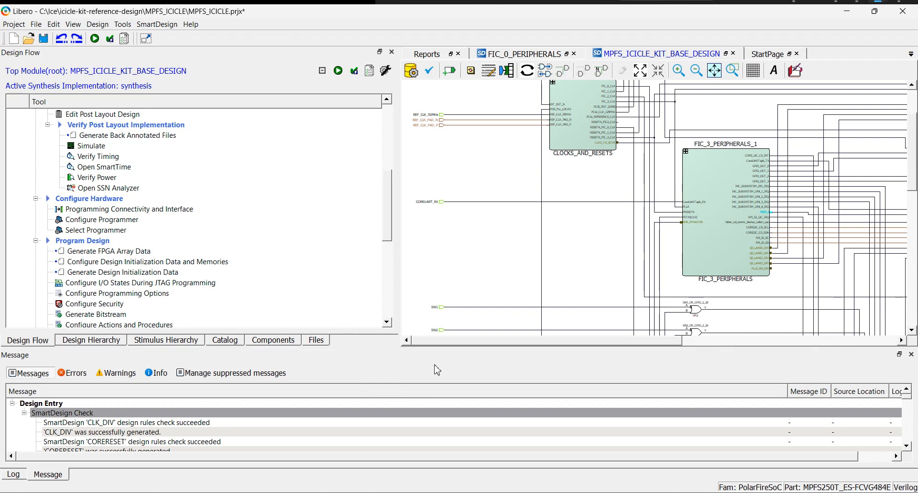
- Shrink the message area to give the design flow more height and review the Synthesize and Place and Route stages
left_click_drag(448, 348, 445, 416)
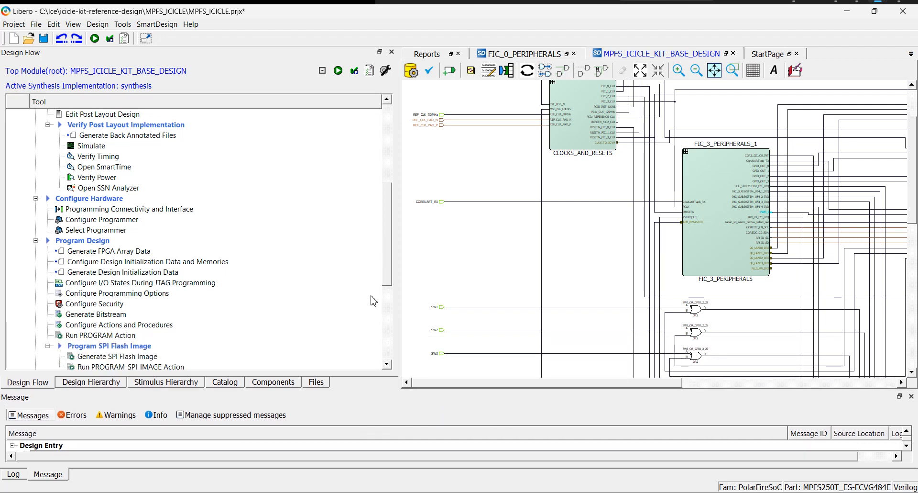
scroll(373, 301, "up", 1)
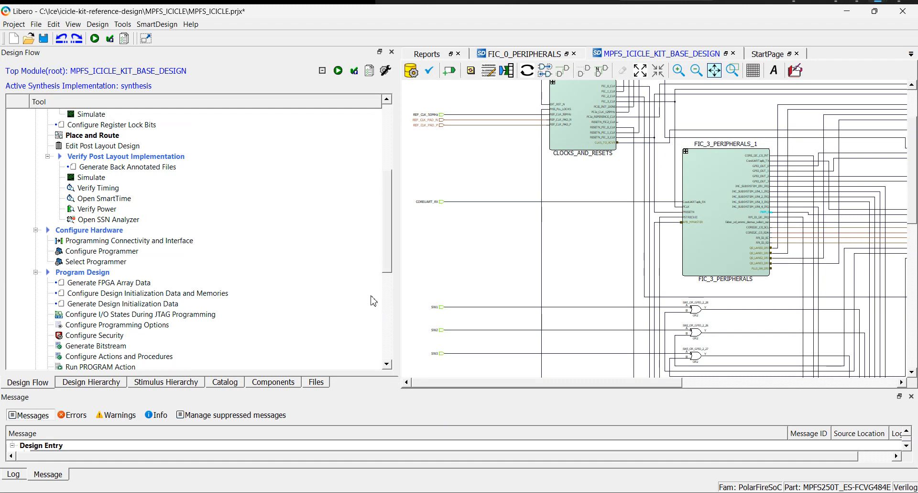
left_click_drag(391, 272, 391, 262)
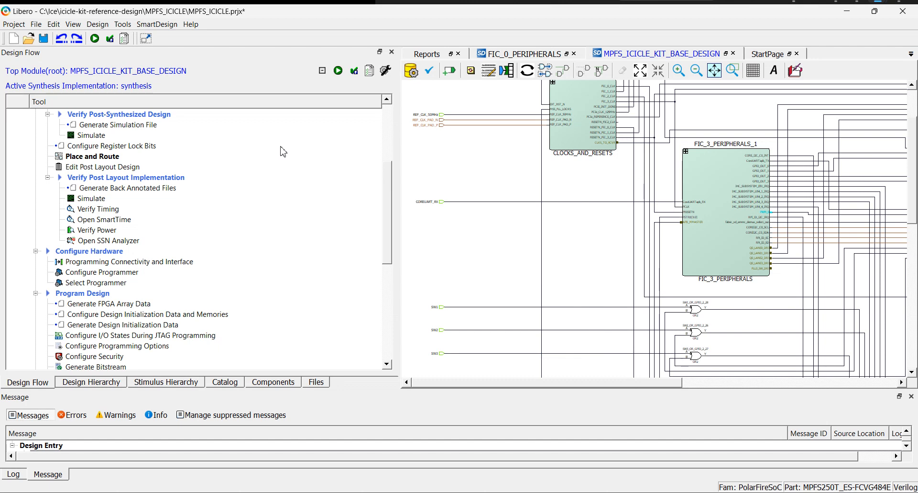
scroll(330, 197, "up", 3)
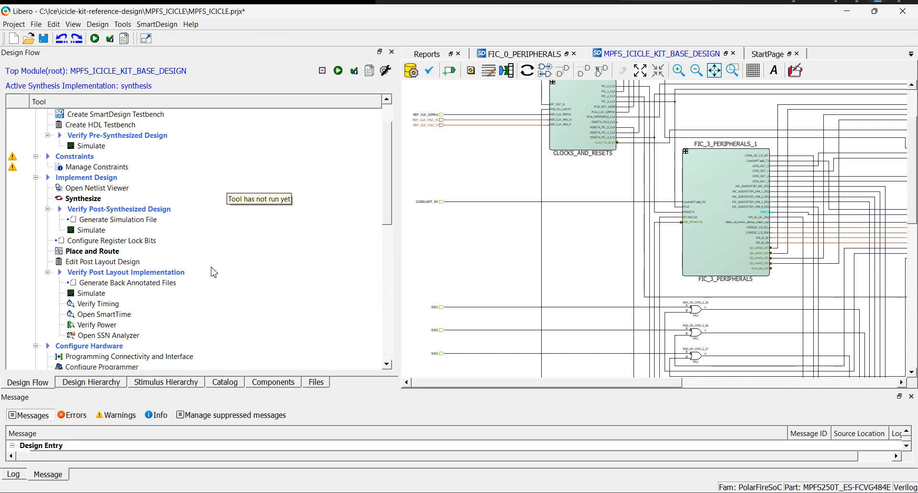
scroll(186, 236, "down", 1)
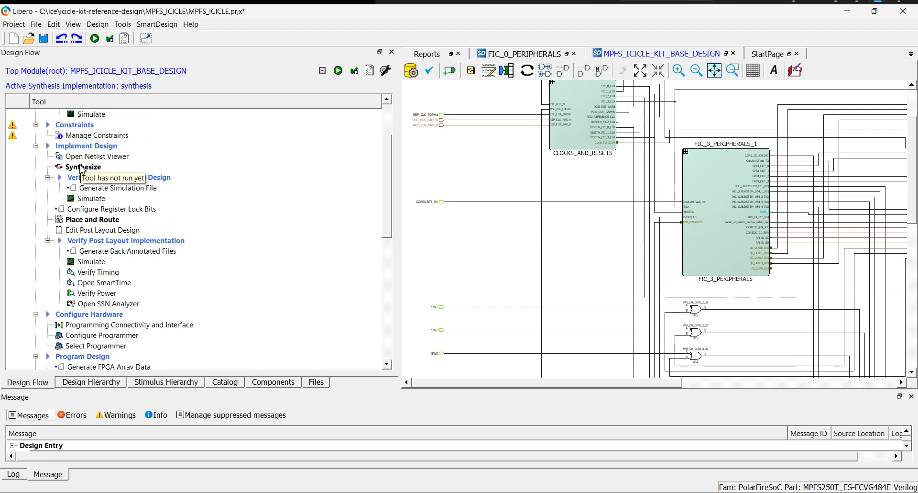
scroll(81, 169, "down", 1)
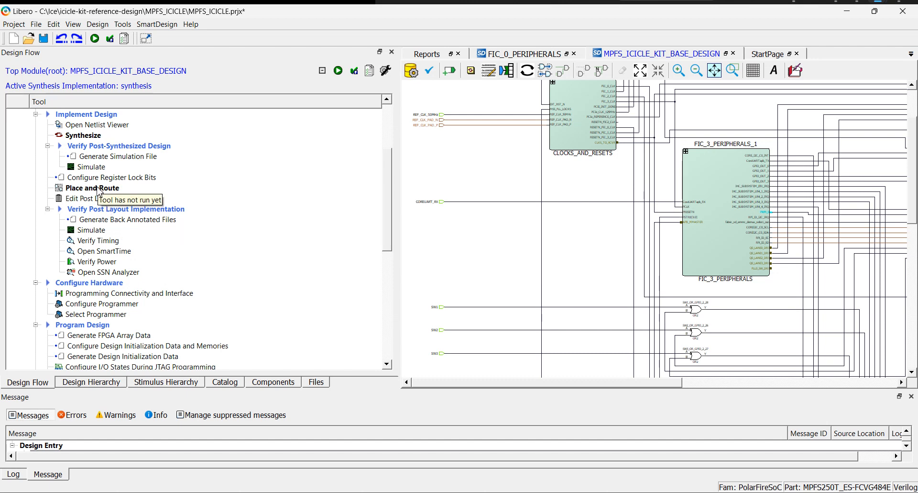
- Run Generate Bitstream from the Program Design stage for MPFS_ICICLE_KIT_BASE_DESIGN
scroll(100, 213, "down", 2)
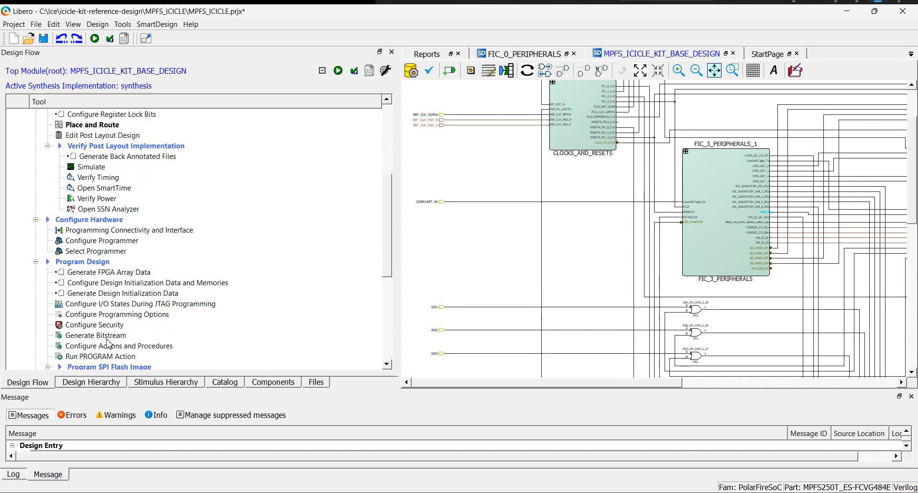
scroll(113, 342, "up", 1)
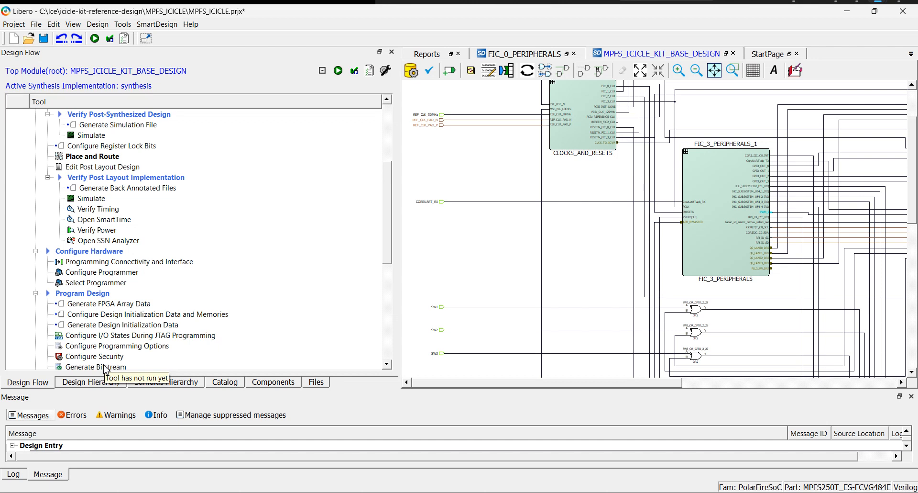
double_click(106, 367)
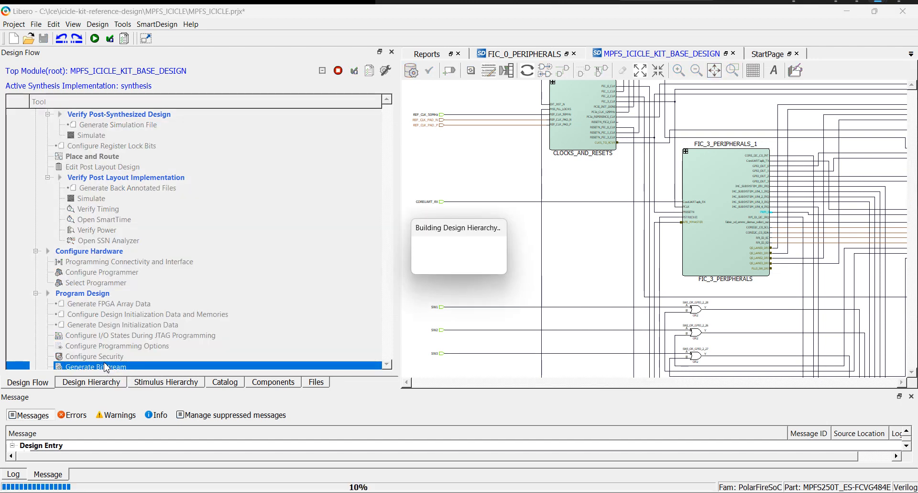